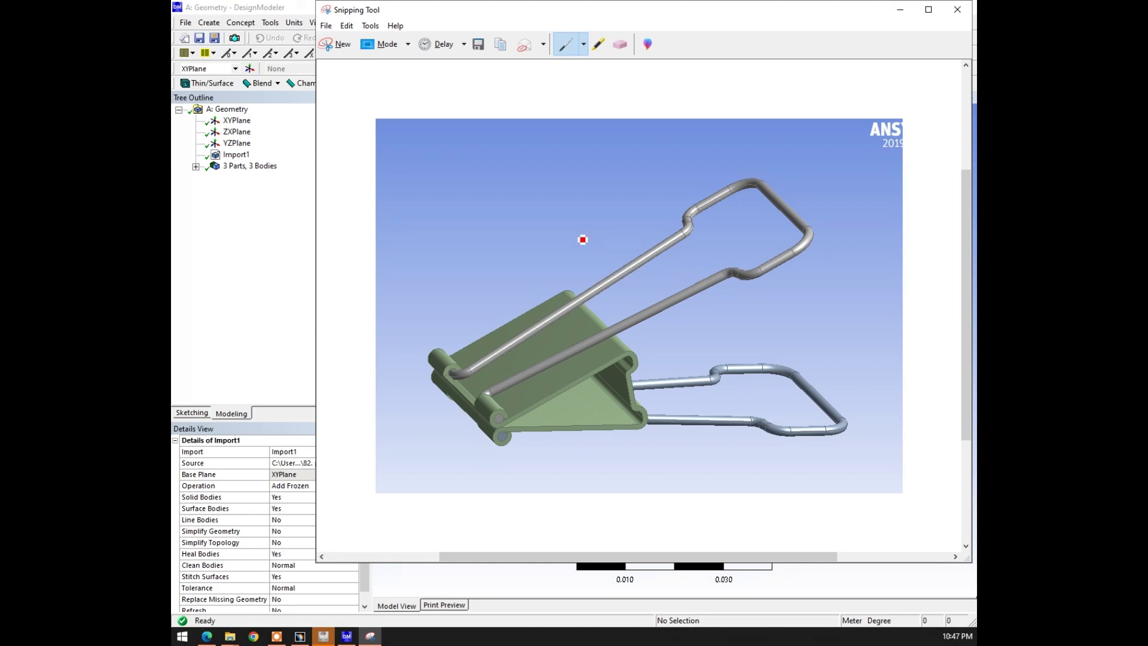
Sketch a downward arrow, a handwritten label and numbered steps on the upper handle
{"action": "left_click_drag", "start_coordinate": [765, 110], "coordinate": [765, 167]}
{"action": "mouse_move", "coordinate": [723, 82]}
{"action": "left_mouse_down"}
{"action": "mouse_move", "coordinate": [723, 113]}
{"action": "mouse_move", "coordinate": [748, 113]}
{"action": "mouse_move", "coordinate": [743, 98]}
{"action": "mouse_move", "coordinate": [769, 106]}
{"action": "left_mouse_up"}
{"action": "left_click", "coordinate": [751, 99]}
{"action": "mouse_move", "coordinate": [771, 108]}
{"action": "left_mouse_down"}
{"action": "mouse_move", "coordinate": [784, 102]}
{"action": "mouse_move", "coordinate": [798, 127]}
{"action": "mouse_move", "coordinate": [825, 243]}
{"action": "left_mouse_up"}
{"action": "mouse_move", "coordinate": [843, 128]}
{"action": "left_mouse_down"}
{"action": "mouse_move", "coordinate": [851, 208]}
{"action": "mouse_move", "coordinate": [861, 191]}
{"action": "mouse_move", "coordinate": [850, 211]}
{"action": "left_mouse_up"}
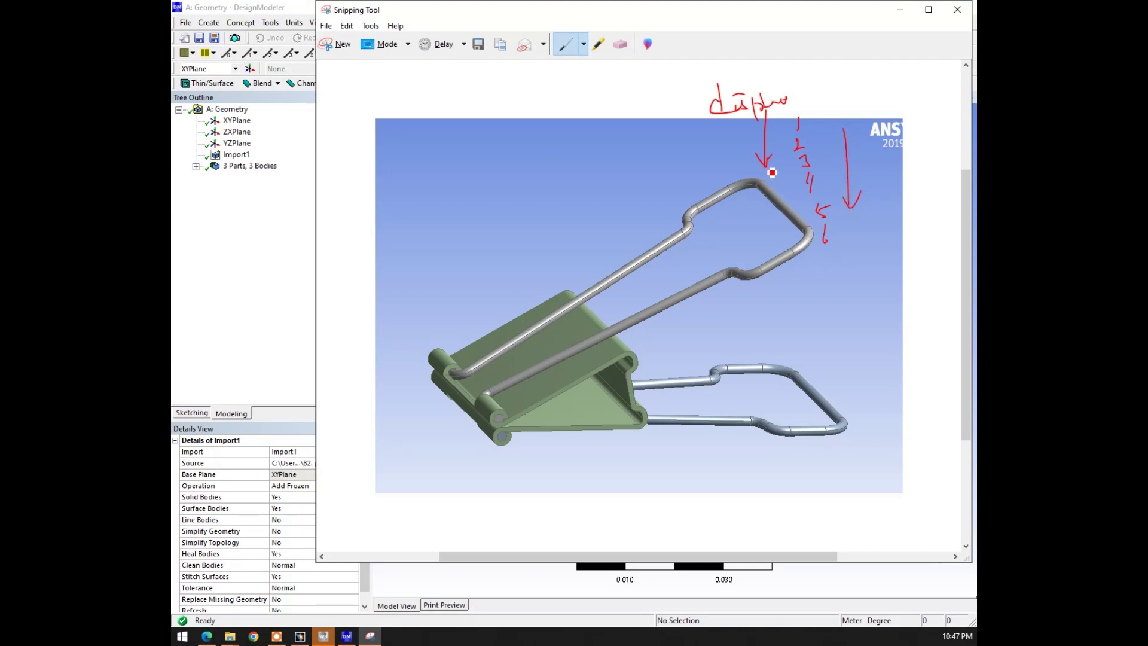
Draw motion arrows at the hinge and on the clip body, and circle the clip's opening
{"action": "mouse_move", "coordinate": [460, 361]}
{"action": "left_mouse_down"}
{"action": "mouse_move", "coordinate": [453, 375]}
{"action": "mouse_move", "coordinate": [498, 439]}
{"action": "left_mouse_up"}
{"action": "left_click_drag", "start_coordinate": [576, 389], "coordinate": [584, 350]}
{"action": "mouse_move", "coordinate": [581, 425]}
{"action": "left_mouse_down"}
{"action": "mouse_move", "coordinate": [585, 460]}
{"action": "mouse_move", "coordinate": [585, 450]}
{"action": "left_mouse_up"}
{"action": "left_click_drag", "start_coordinate": [628, 384], "coordinate": [671, 362]}
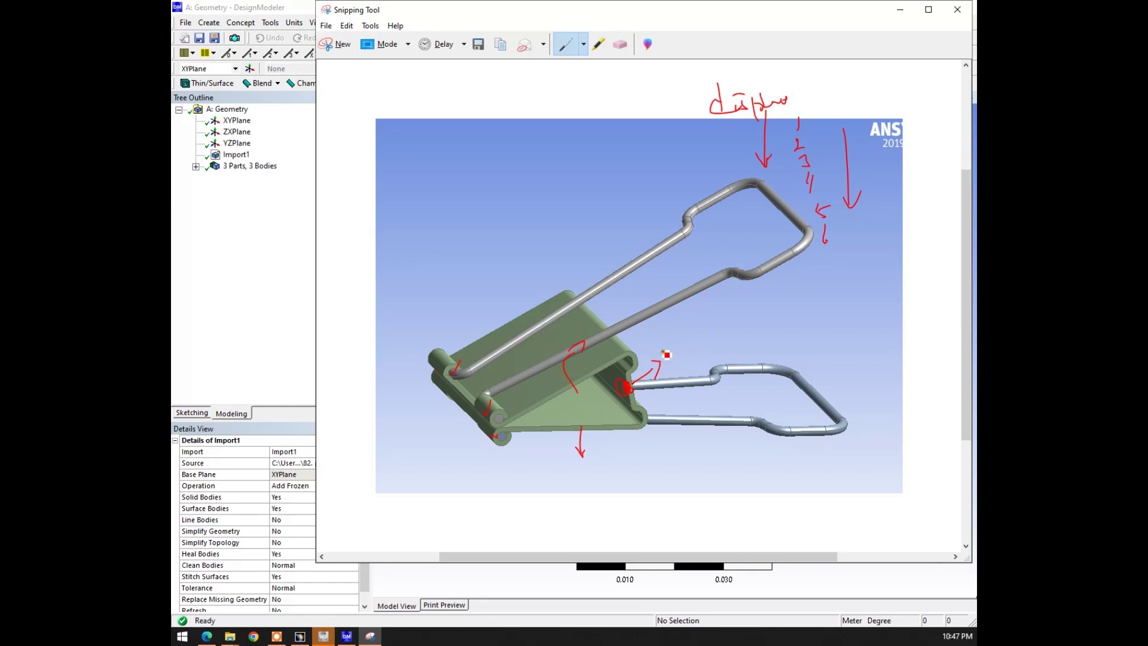
Close the snip and inspect each Part1 body under '3 Parts, 3 Bodies', then clear the selection
{"action": "left_click", "coordinate": [888, 13]}
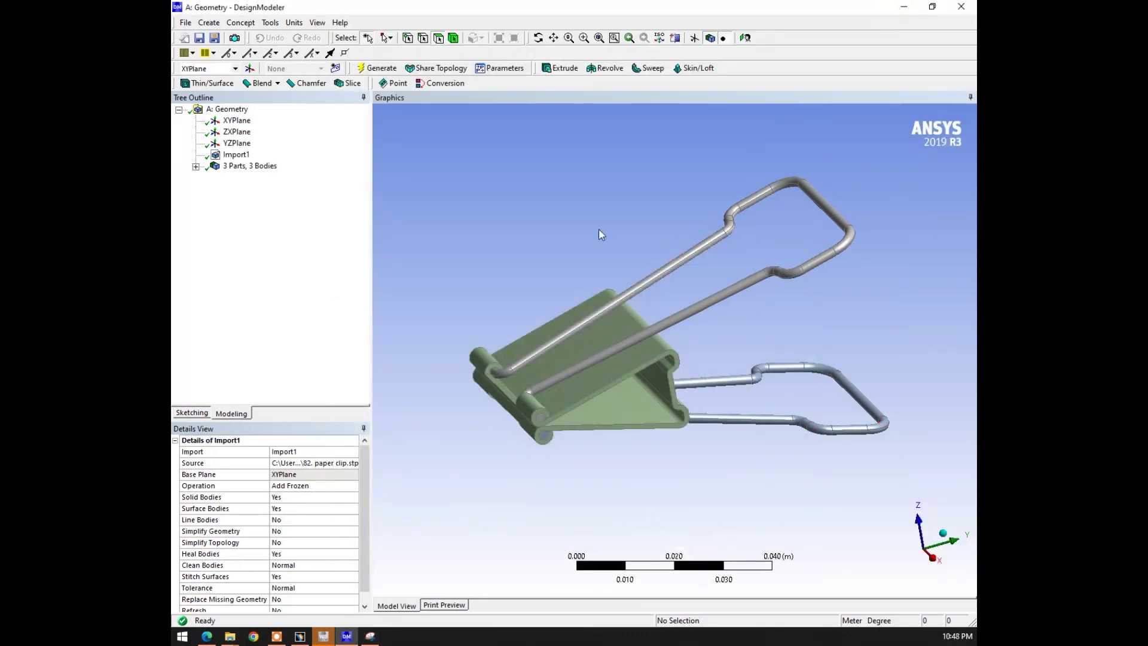
{"action": "left_click", "coordinate": [196, 166]}
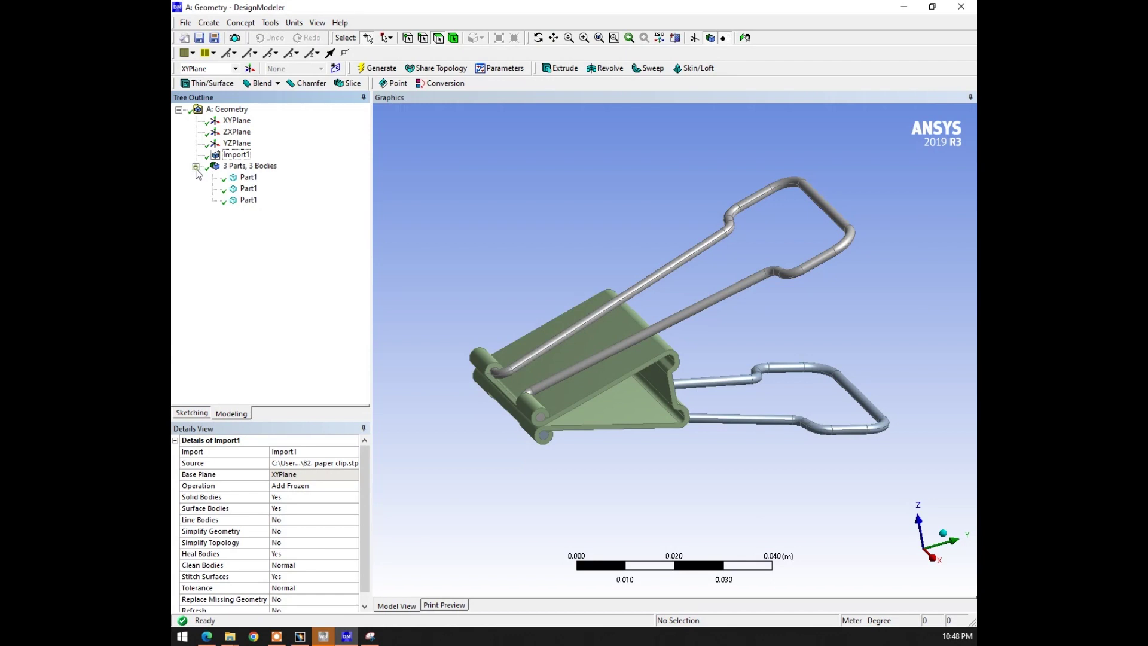
{"action": "left_click", "coordinate": [229, 179]}
{"action": "left_click", "coordinate": [243, 202]}
{"action": "left_click", "coordinate": [486, 248]}
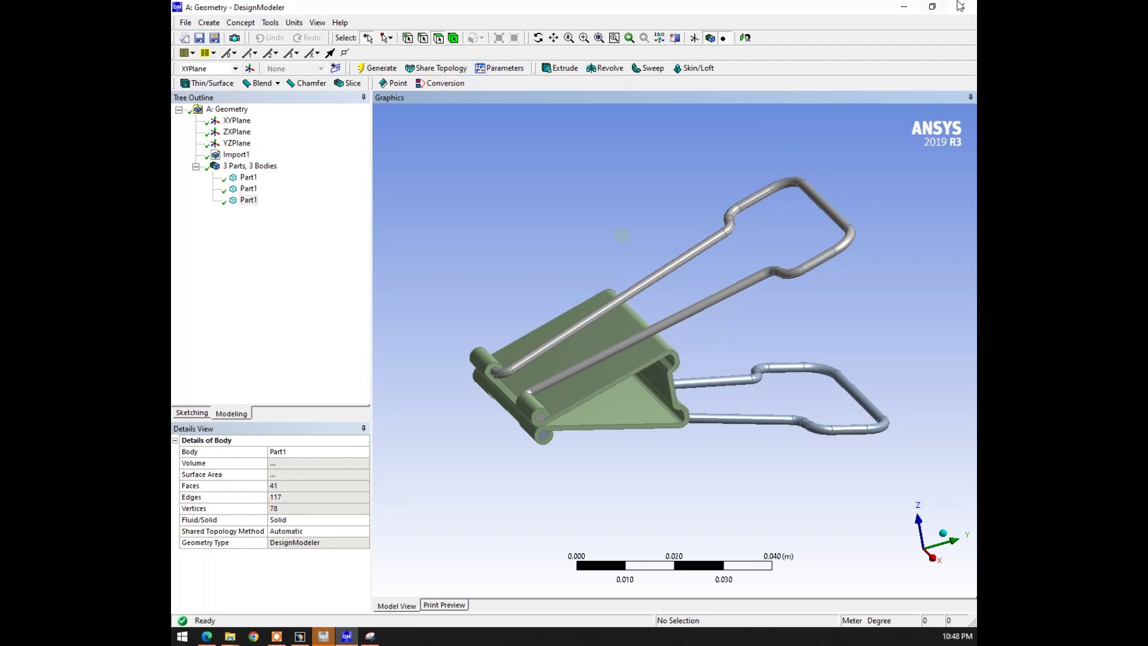
Add a Transient Structural system linked to the Geometry system's geometry cell
{"action": "left_click", "coordinate": [903, 7]}
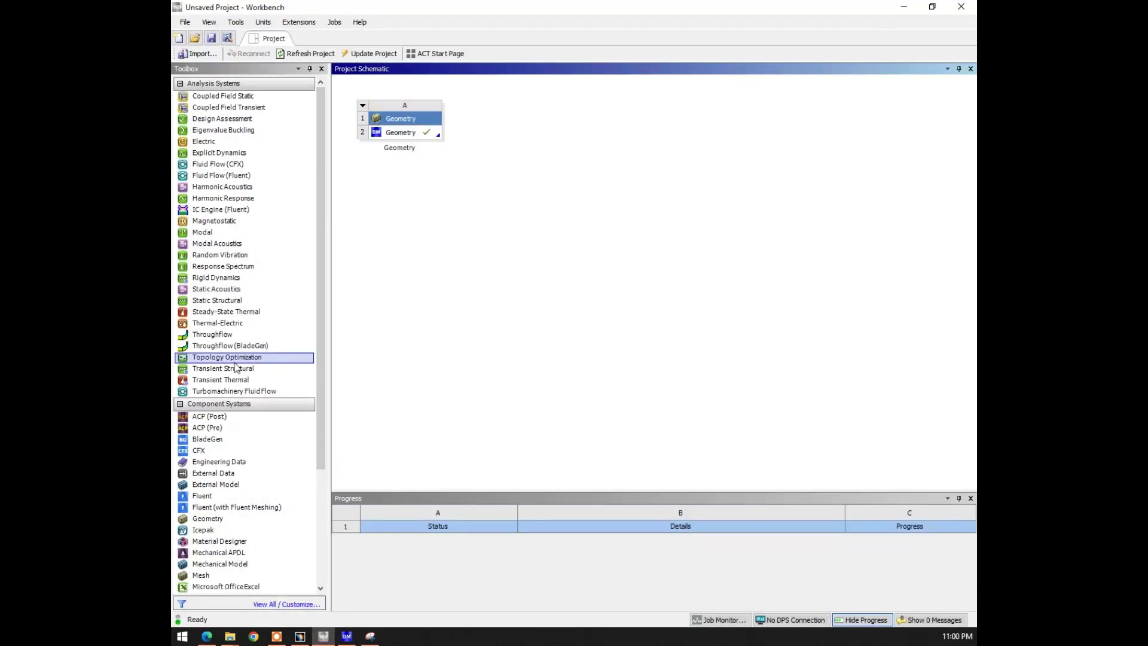
{"action": "mouse_move", "coordinate": [223, 368]}
{"action": "left_mouse_down"}
{"action": "mouse_move", "coordinate": [419, 173]}
{"action": "mouse_move", "coordinate": [418, 135]}
{"action": "left_mouse_up"}
{"action": "left_click", "coordinate": [598, 269]}
Edit the Transient Structural Model cell in Mechanical
{"action": "left_click", "coordinate": [536, 162]}
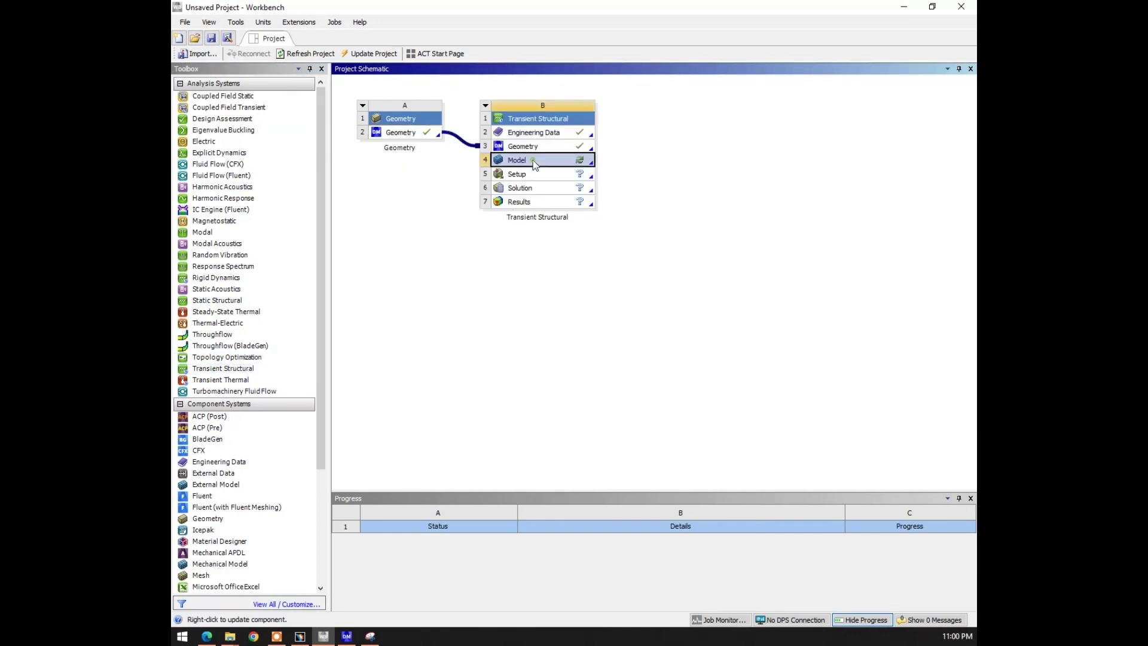
{"action": "right_click", "coordinate": [574, 165]}
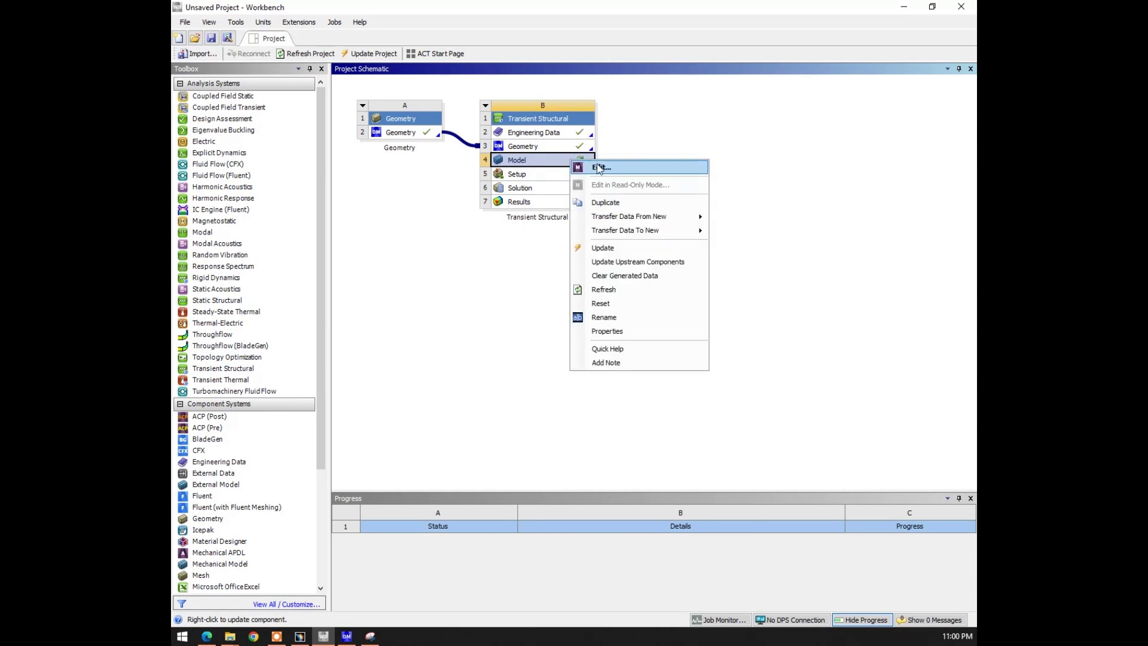
{"action": "left_click", "coordinate": [596, 166]}
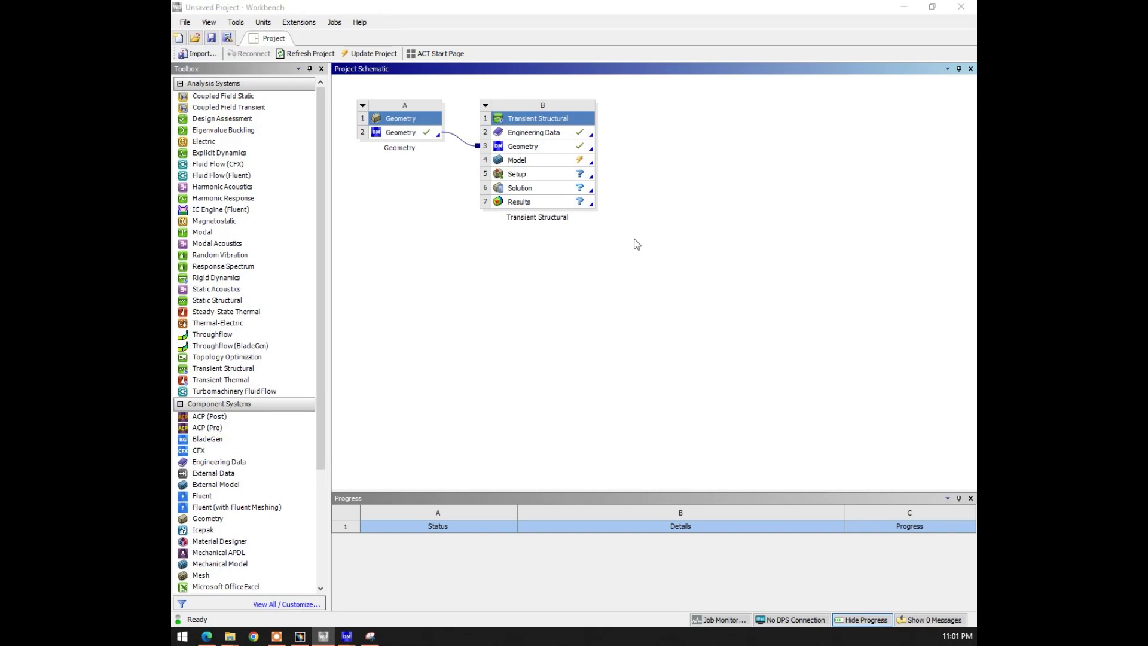
In Mechanical, orbit the clip, return to isometric view, and display the Connections details
{"action": "left_click", "coordinate": [422, 591]}
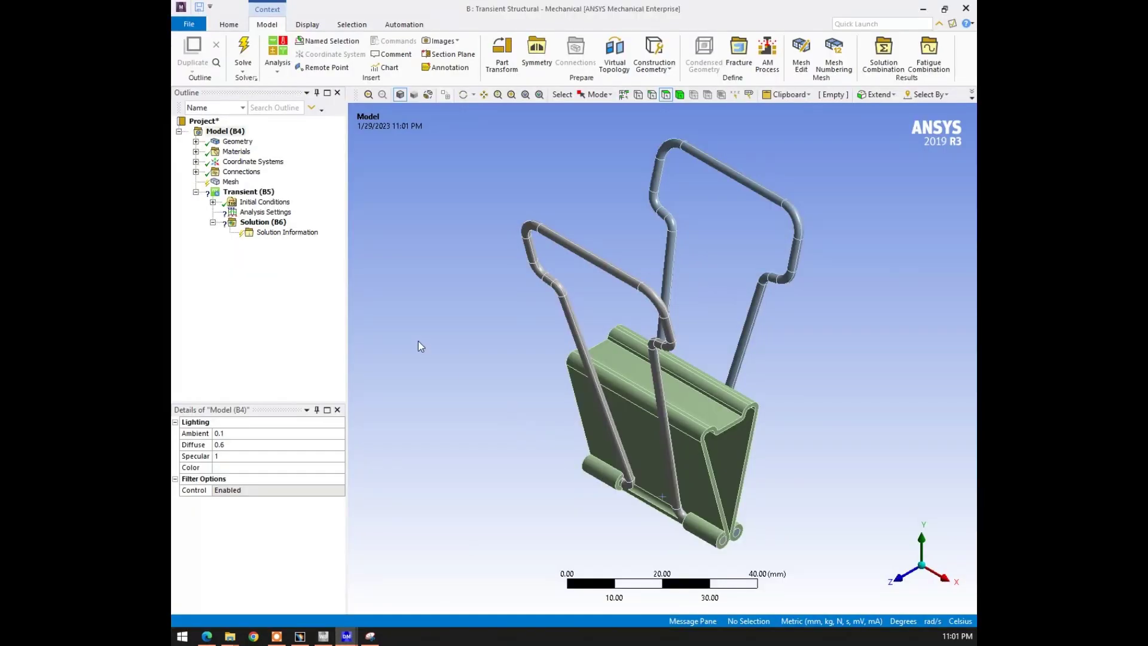
{"action": "mouse_move", "coordinate": [492, 377]}
{"action": "middle_mouse_down"}
{"action": "mouse_move", "coordinate": [635, 293]}
{"action": "mouse_move", "coordinate": [480, 329]}
{"action": "middle_mouse_up"}
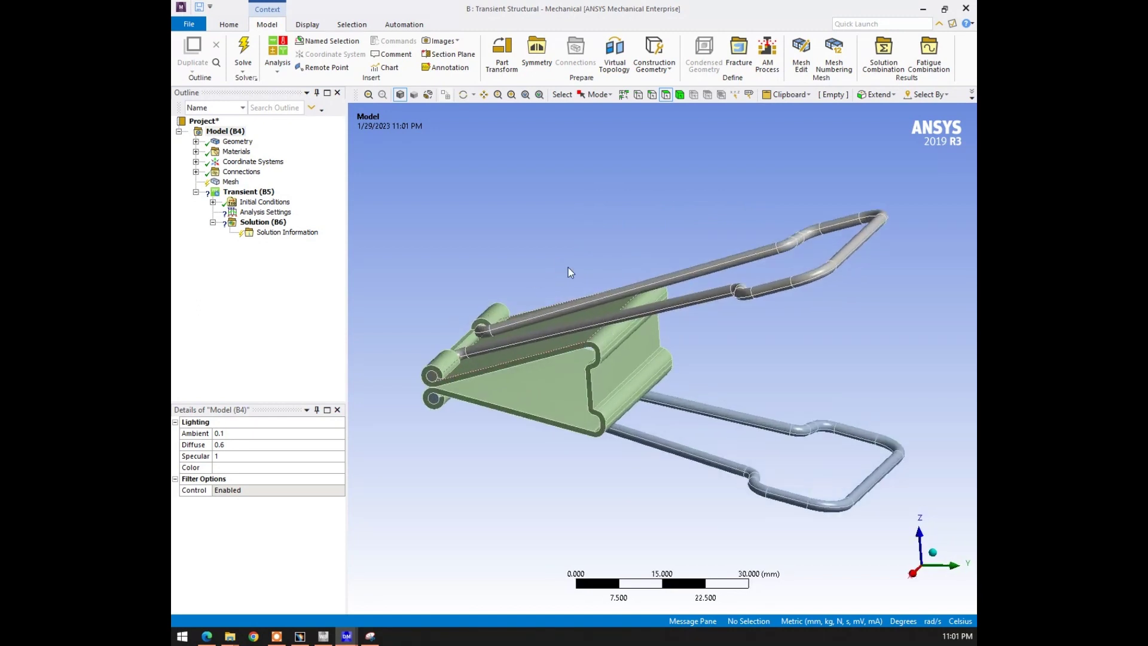
{"action": "middle_click_drag", "start_coordinate": [593, 286], "coordinate": [618, 266]}
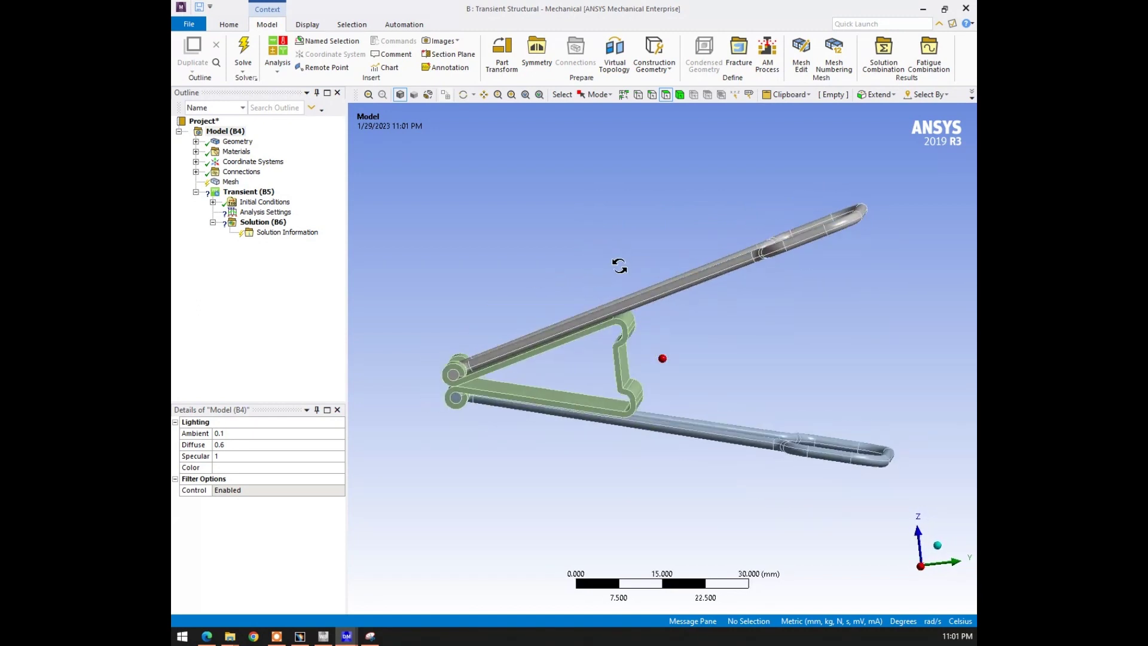
{"action": "key", "text": "F7"}
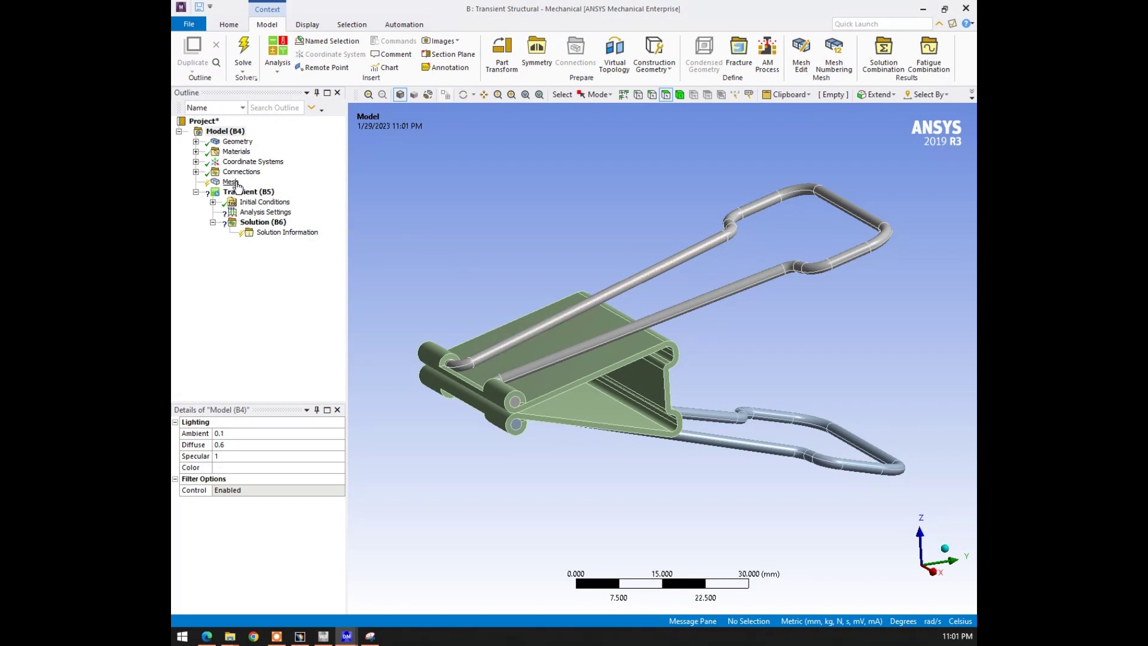
{"action": "left_click", "coordinate": [240, 171]}
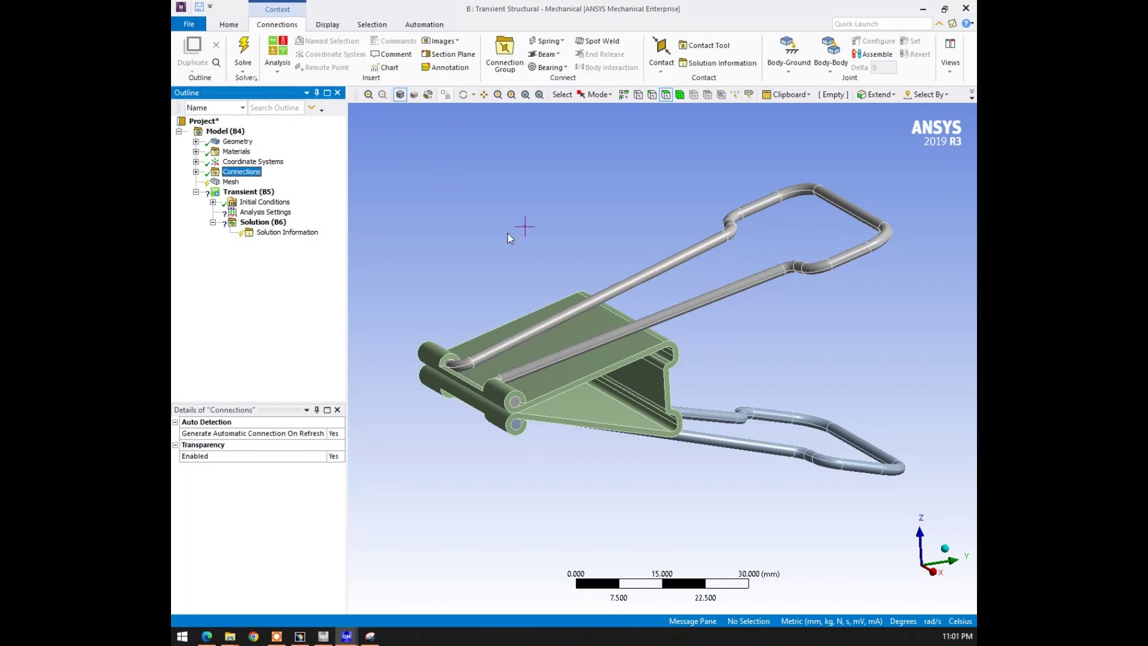
Add Gray Cast Iron from the material library to the project materials
{"action": "left_click", "coordinate": [235, 151]}
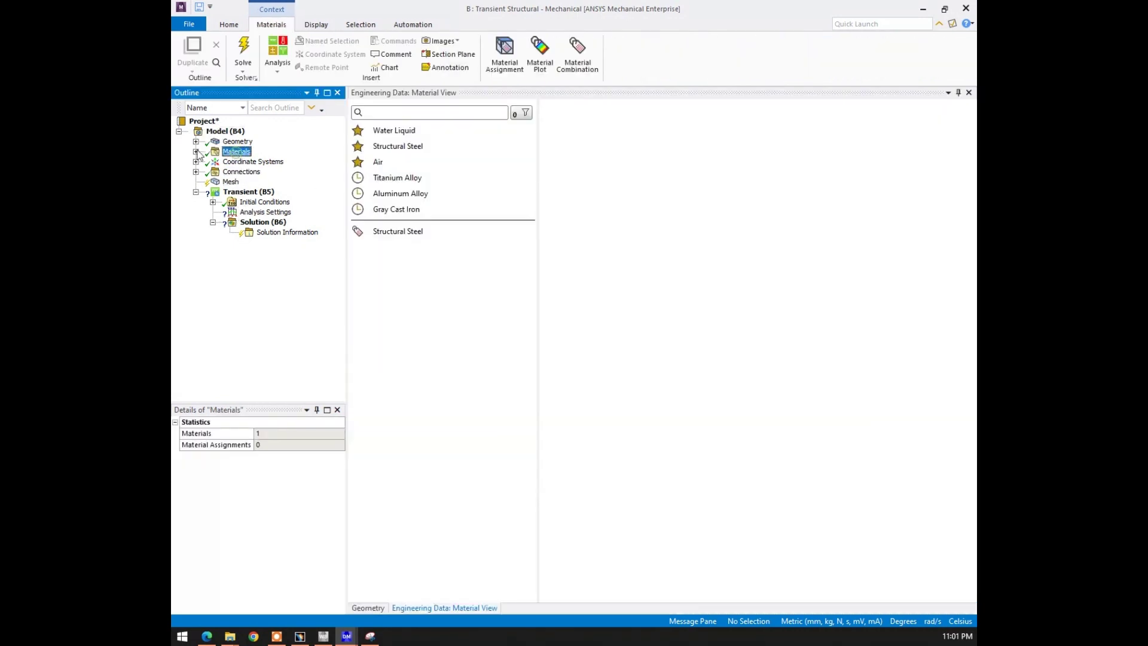
{"action": "left_click", "coordinate": [405, 211]}
{"action": "left_click", "coordinate": [528, 211]}
Assign Gray Cast Iron to all three Part1 bodies
{"action": "left_click", "coordinate": [237, 141]}
{"action": "left_click", "coordinate": [195, 142]}
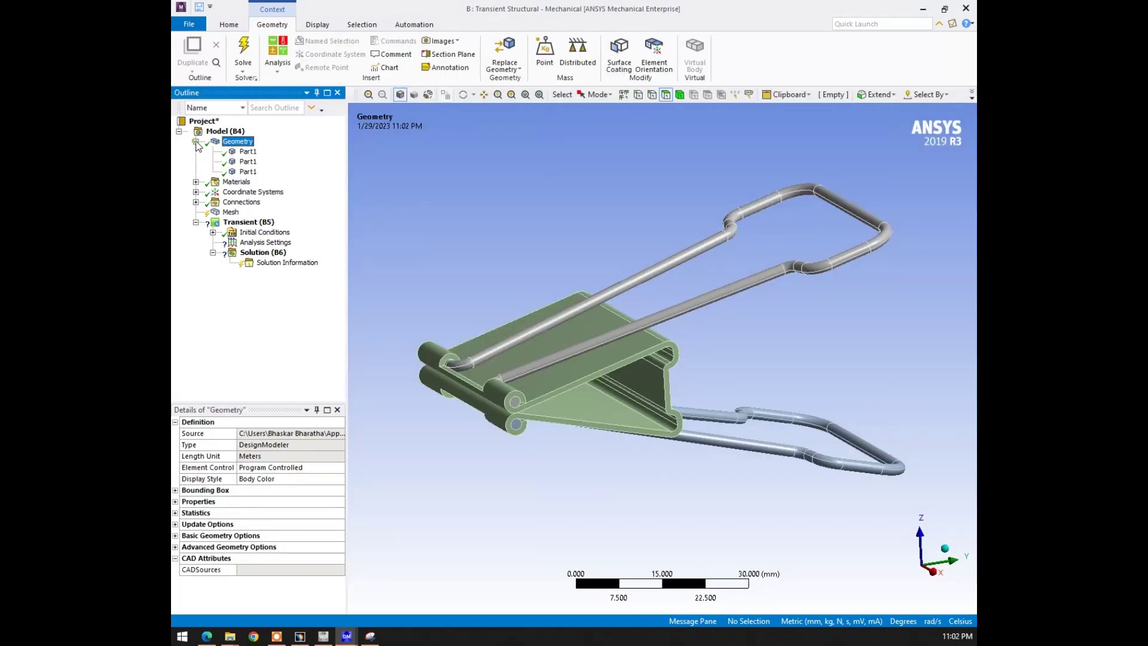
{"action": "left_click", "coordinate": [248, 152]}
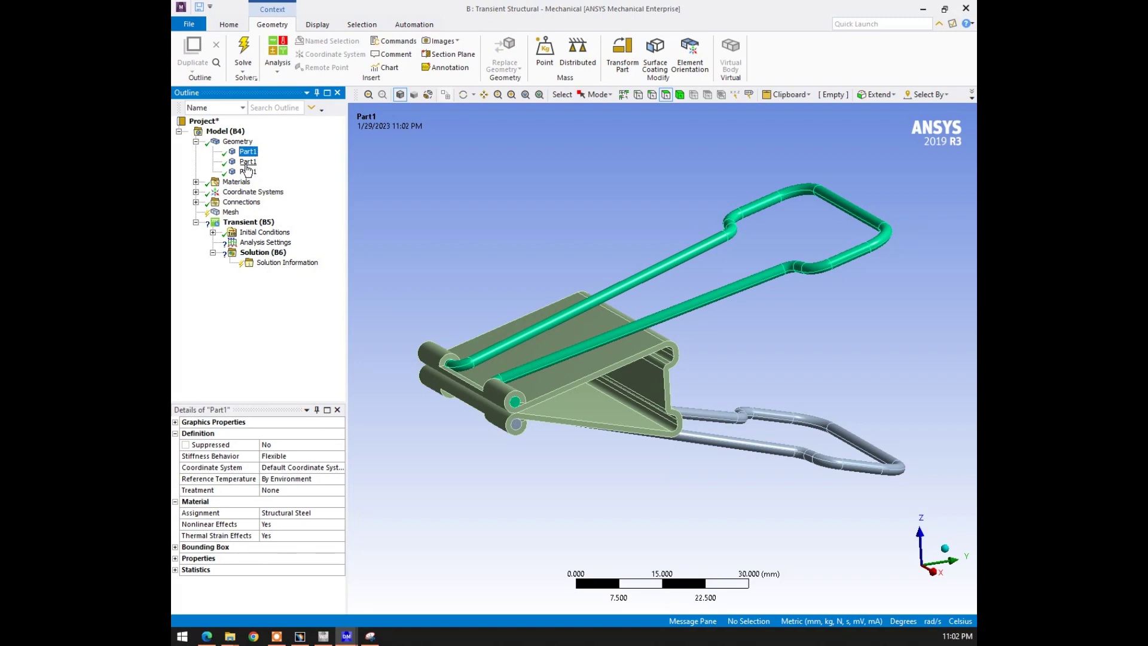
{"action": "left_click", "coordinate": [248, 162], "text": "ctrl"}
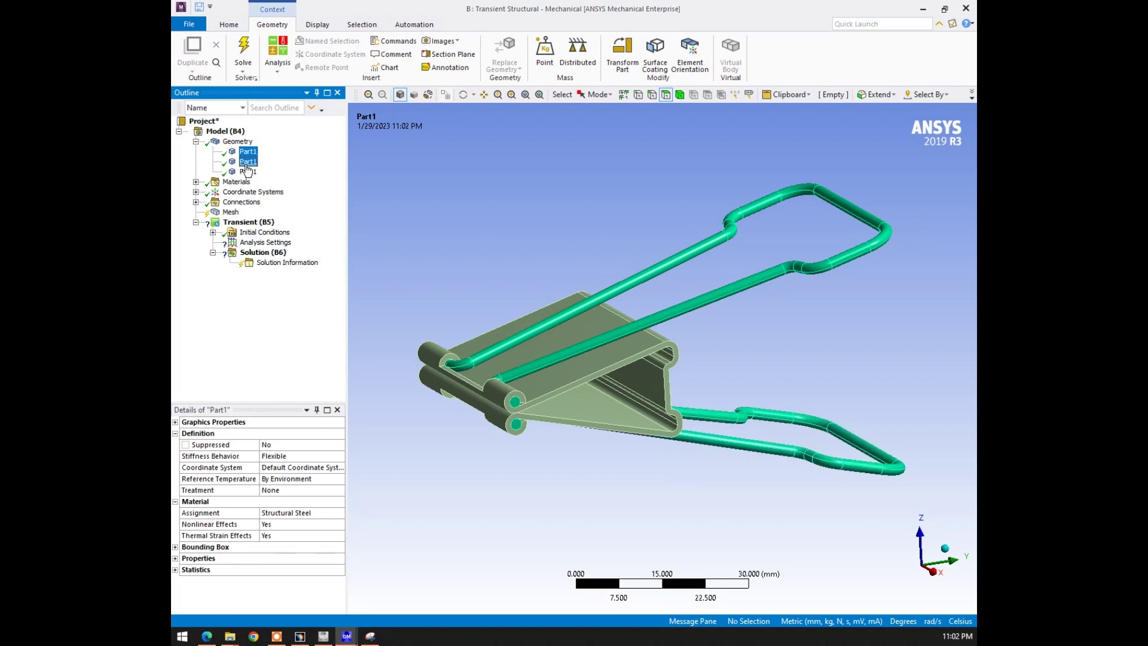
{"action": "left_click", "coordinate": [338, 512]}
{"action": "left_click", "coordinate": [339, 512]}
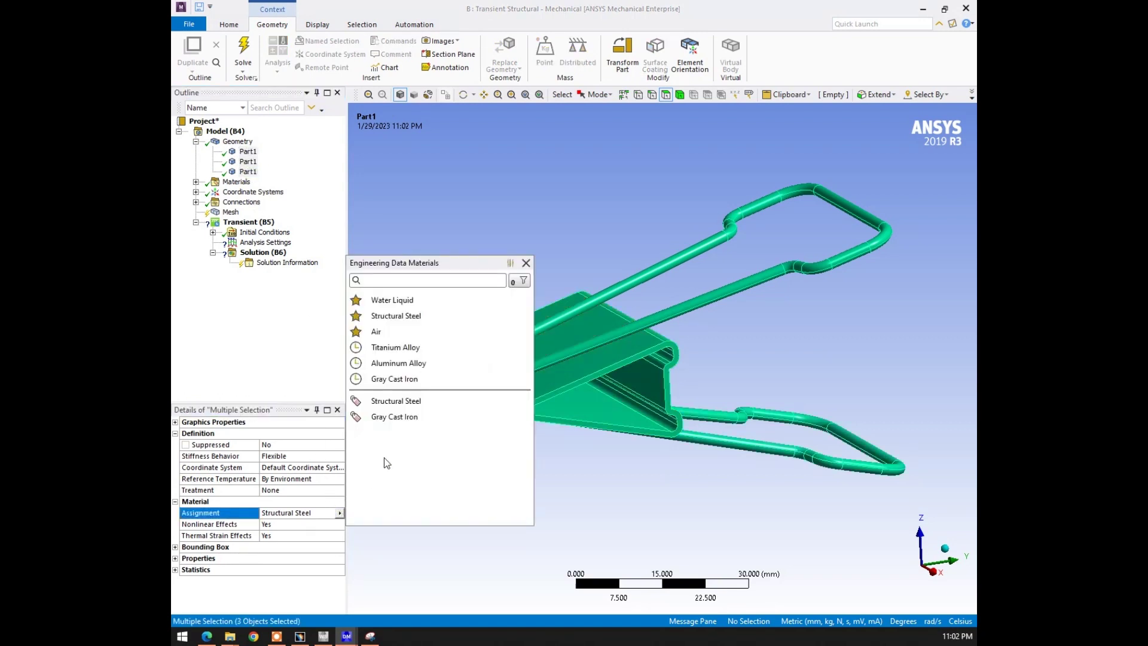
{"action": "left_click", "coordinate": [400, 418]}
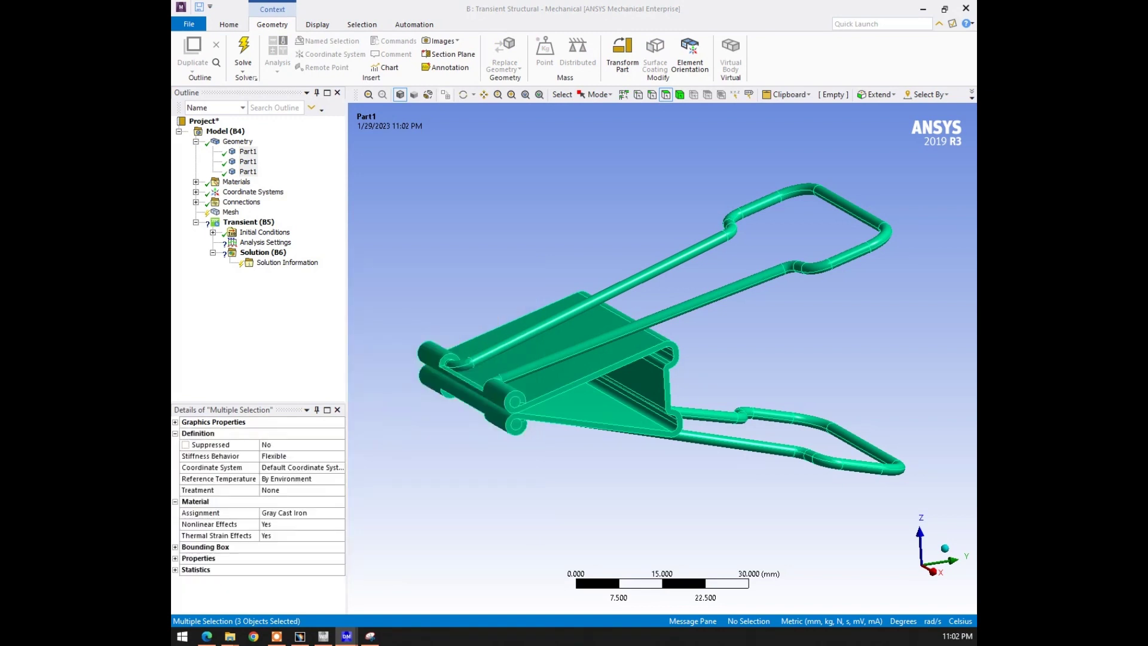
{"action": "left_click", "coordinate": [275, 637]}
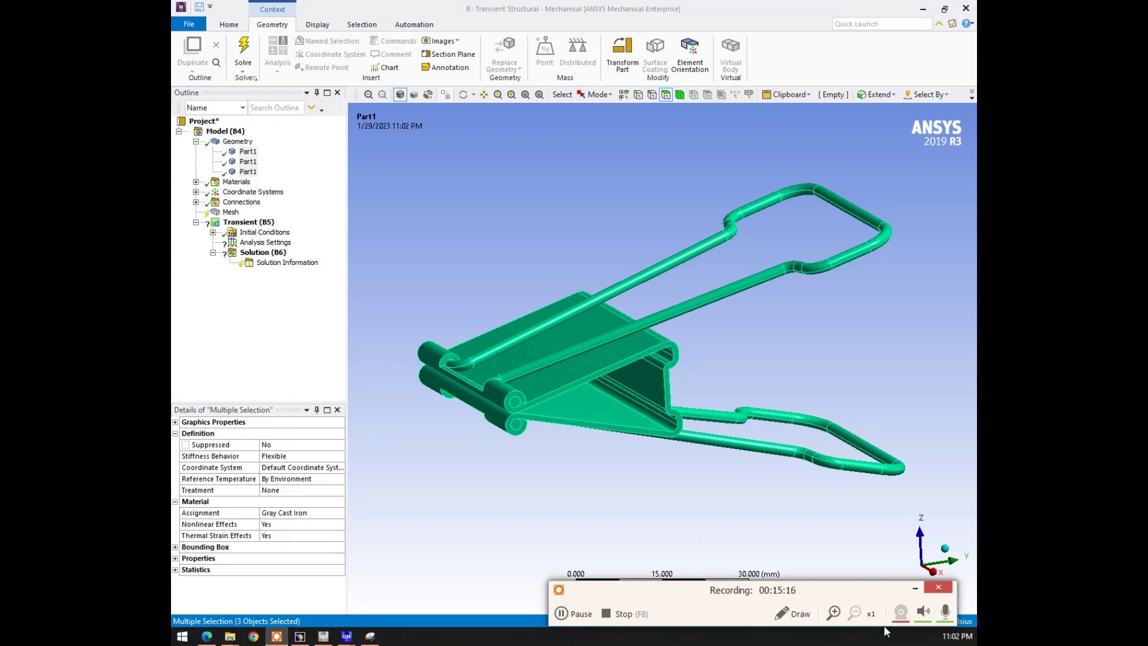
{"action": "left_click", "coordinate": [914, 593]}
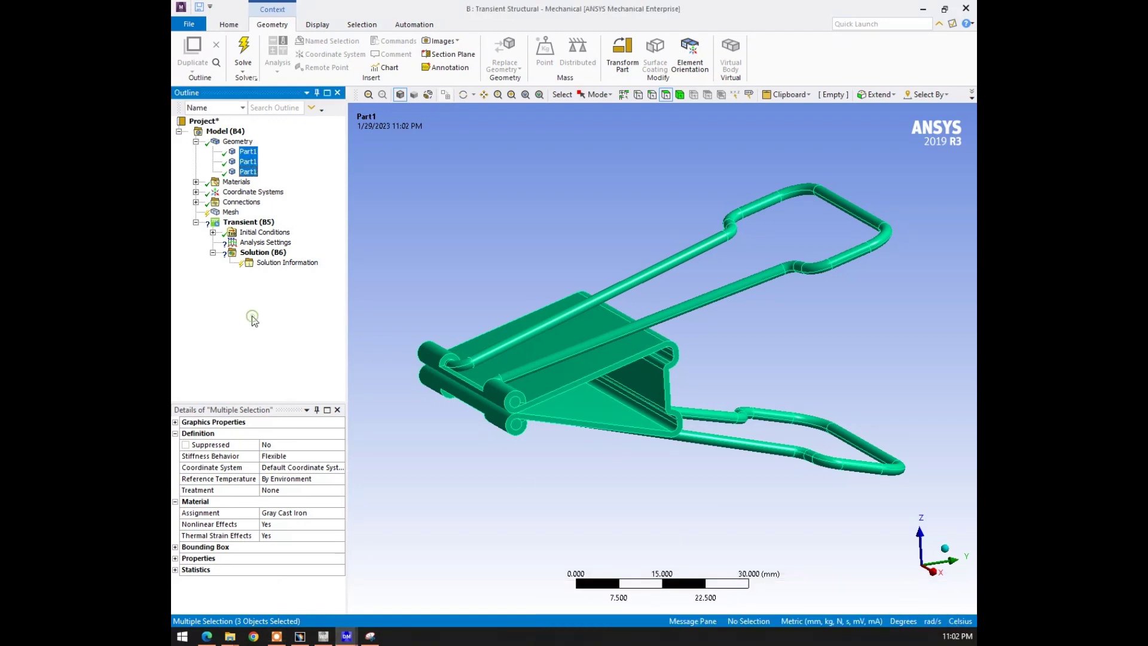
Set the Geometry Display Style to Material
{"action": "left_click", "coordinate": [196, 141]}
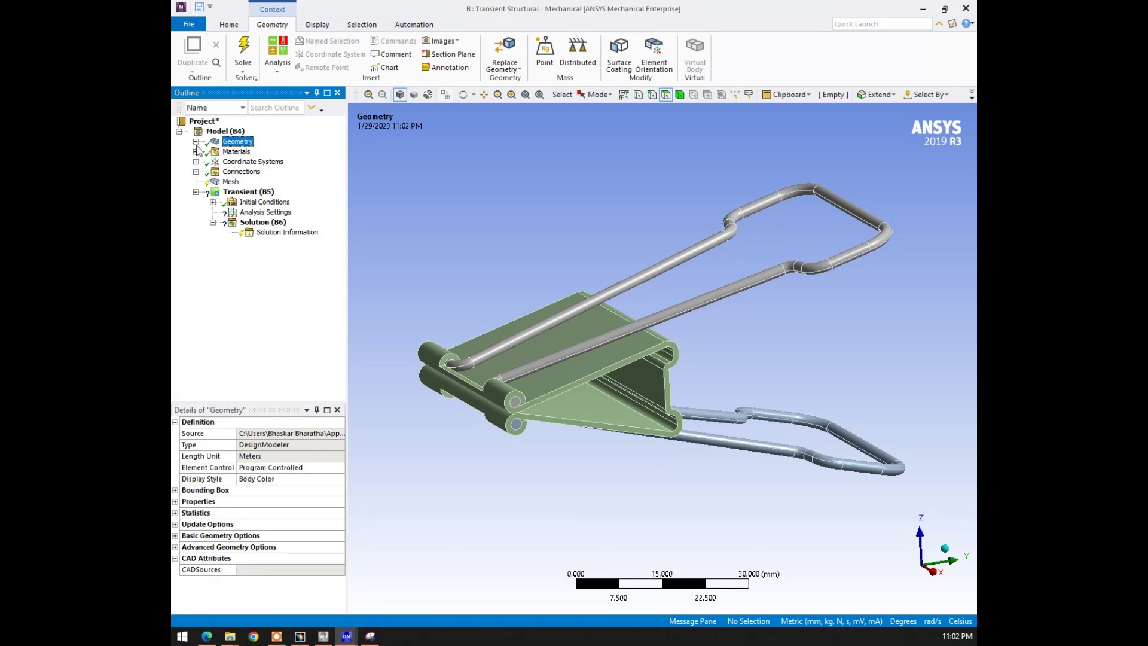
{"action": "left_click", "coordinate": [313, 478]}
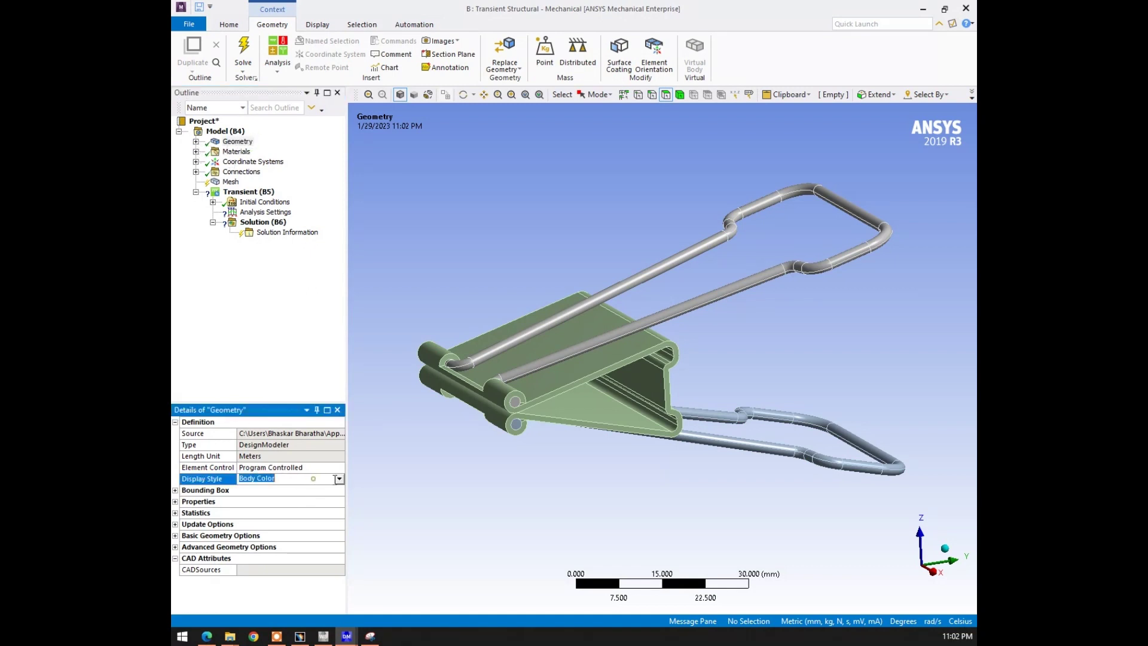
{"action": "left_click", "coordinate": [269, 446]}
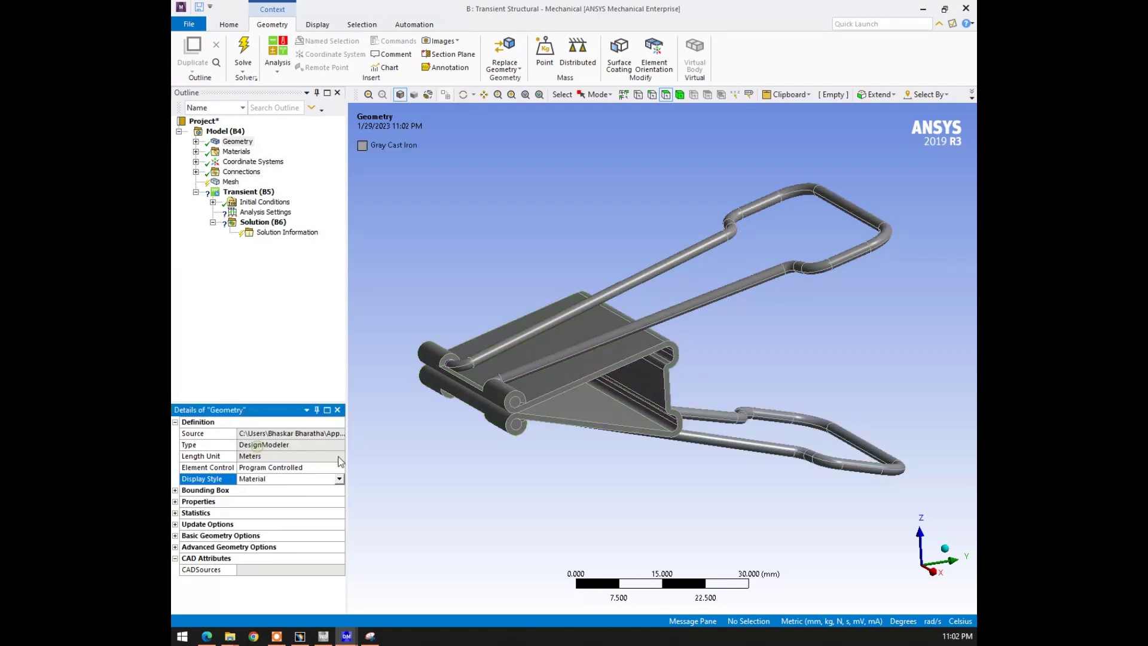
{"action": "left_click", "coordinate": [229, 183]}
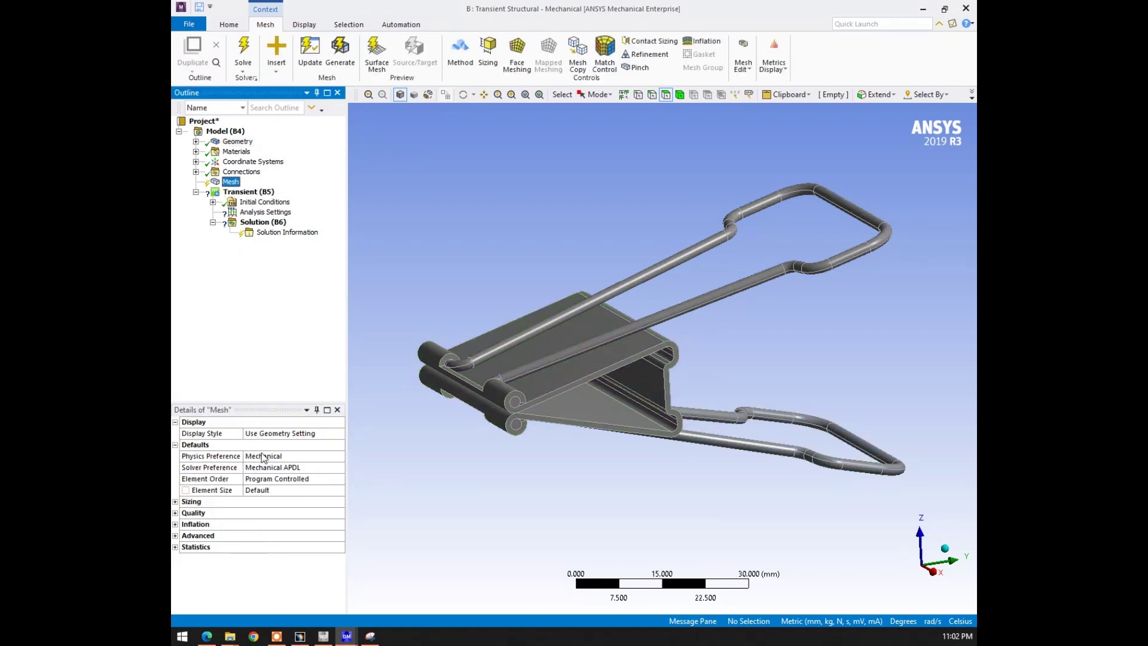
Pick the 1 mm hinge edge with the Edge filter and set mesh element size to 0.5 mm
{"action": "left_click", "coordinate": [272, 490]}
{"action": "scroll", "coordinate": [594, 372], "scroll_direction": "up", "scroll_amount": 2}
{"action": "scroll", "coordinate": [594, 371], "scroll_direction": "up", "scroll_amount": 2}
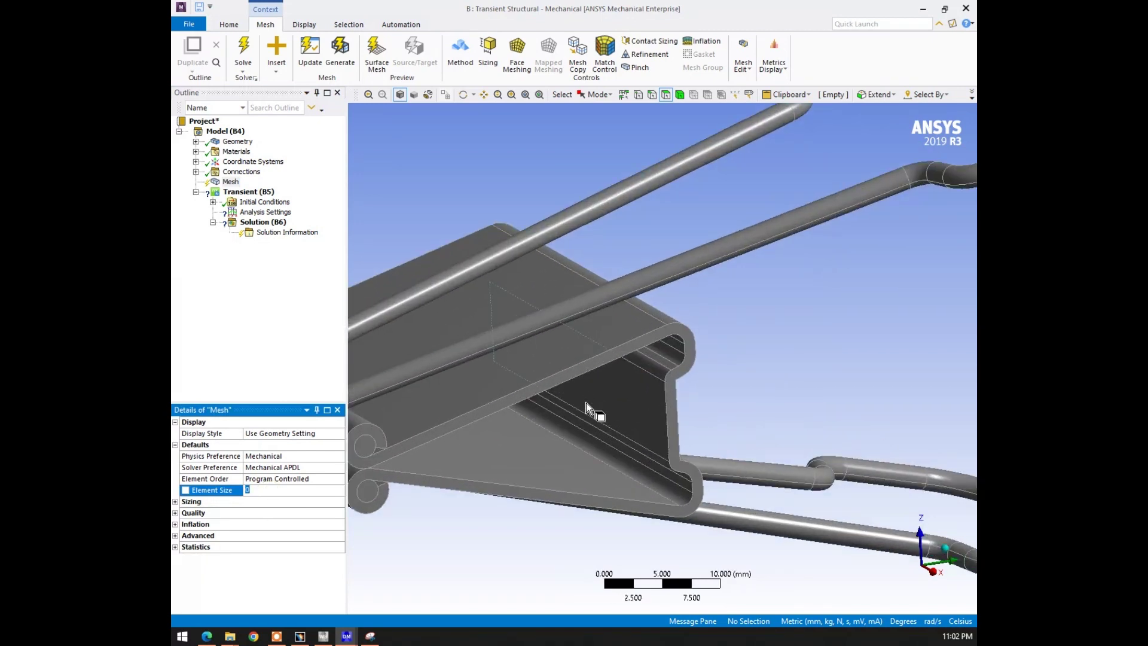
{"action": "scroll", "coordinate": [582, 401], "scroll_direction": "up", "scroll_amount": 2}
{"action": "scroll", "coordinate": [694, 358], "scroll_direction": "up", "scroll_amount": 2}
{"action": "middle_click_drag", "start_coordinate": [634, 371], "coordinate": [606, 355]}
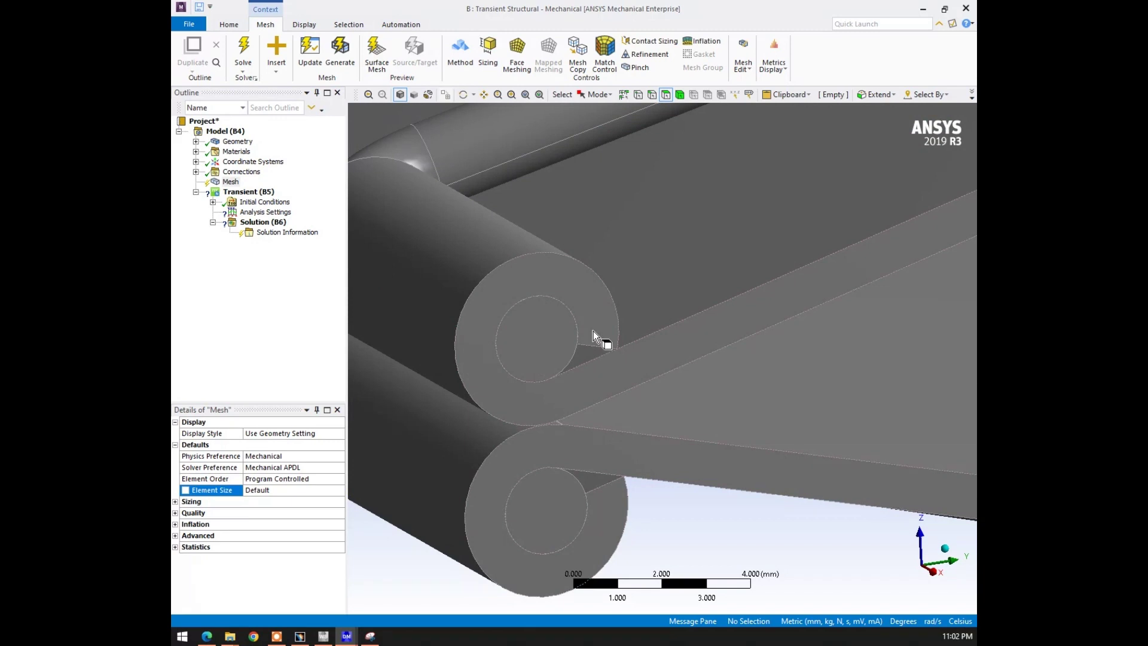
{"action": "left_click", "coordinate": [652, 94]}
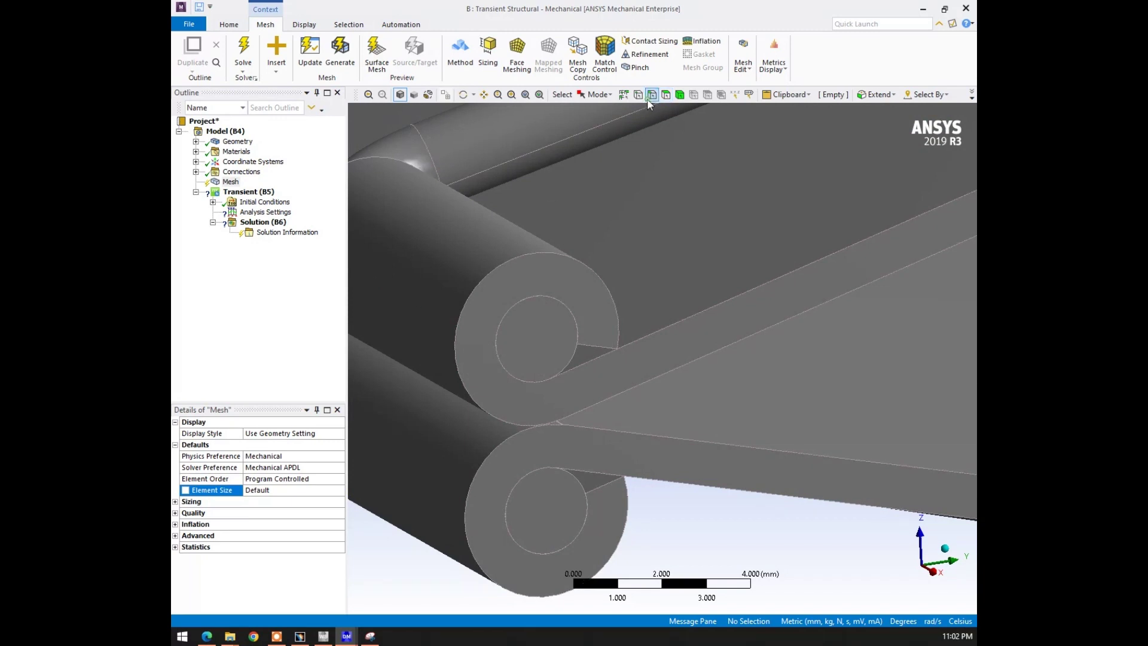
{"action": "left_click", "coordinate": [597, 345]}
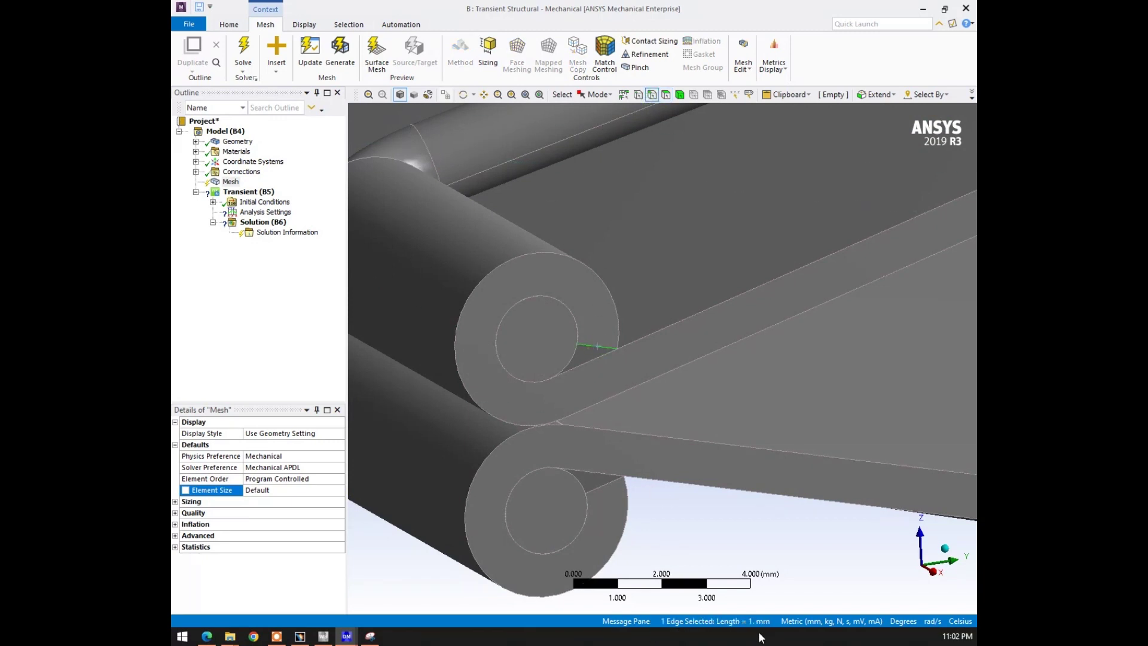
{"action": "left_click", "coordinate": [277, 490]}
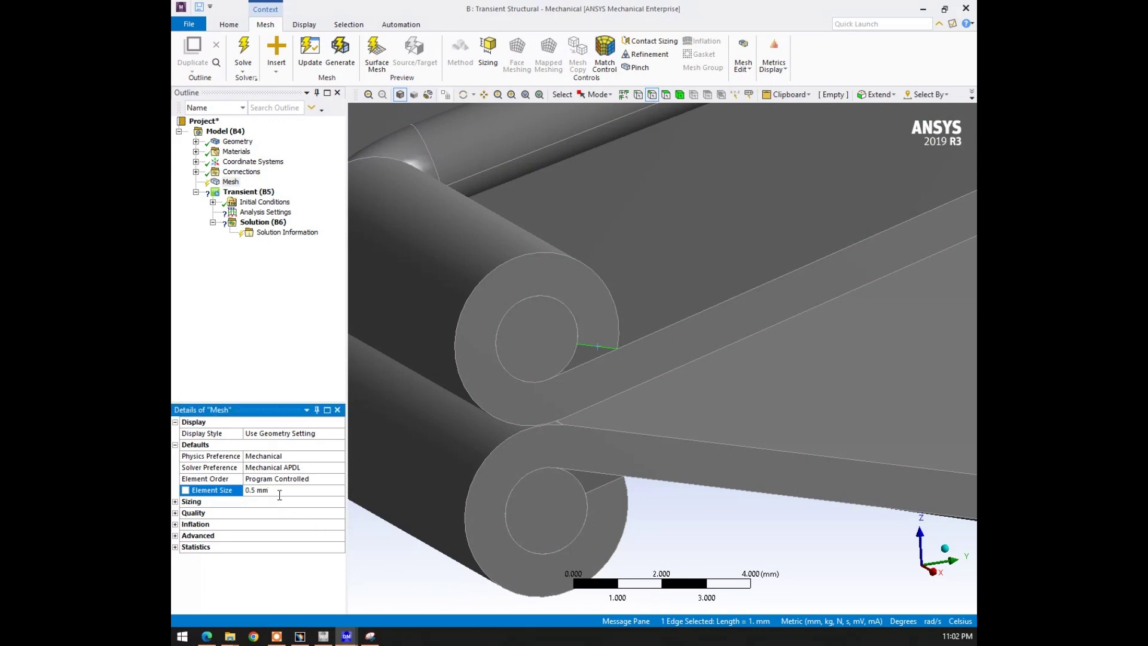
{"action": "left_click", "coordinate": [260, 194]}
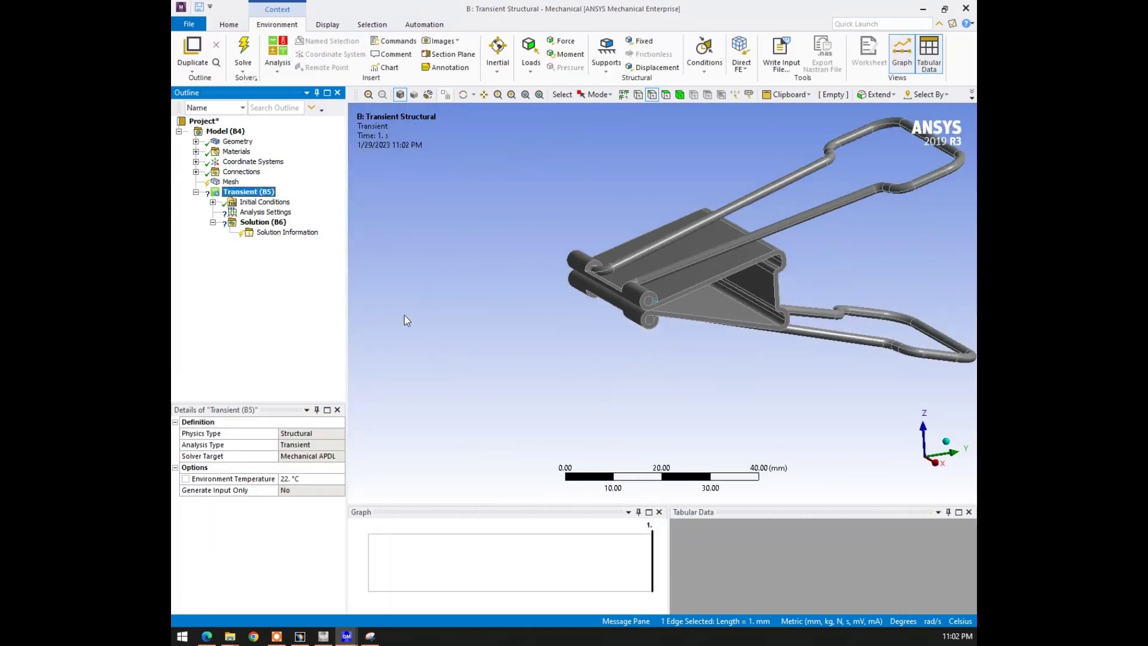
Review Contact Regions 1 and 2 under Connections
{"action": "left_click", "coordinate": [237, 171]}
{"action": "left_click", "coordinate": [195, 171]}
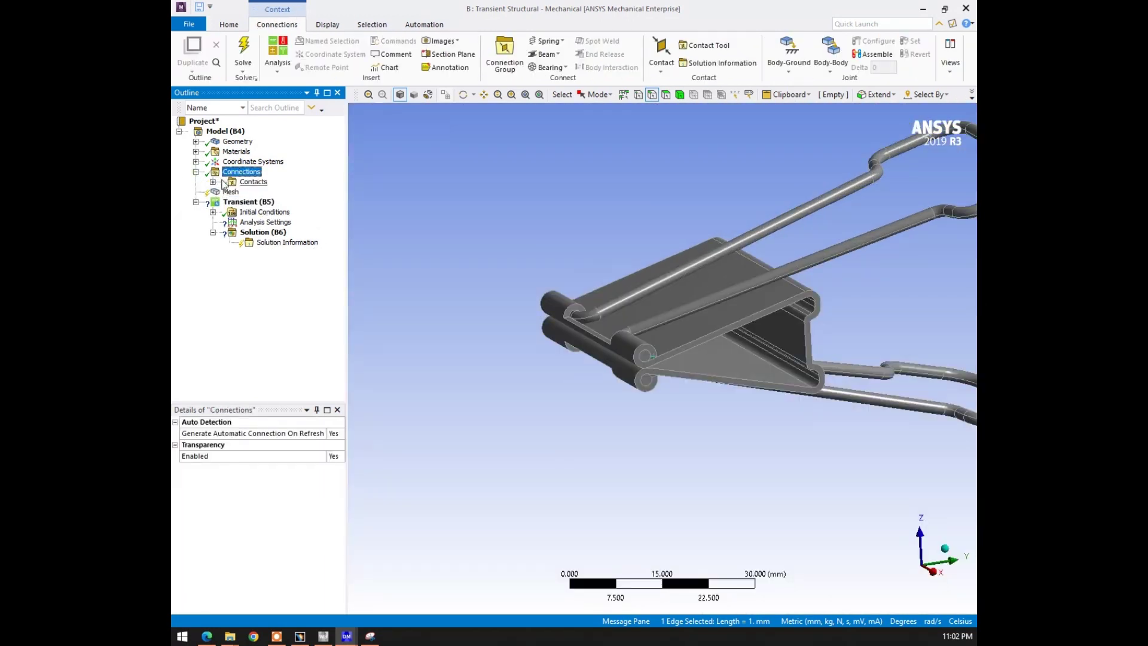
{"action": "left_click", "coordinate": [213, 181]}
{"action": "left_click", "coordinate": [273, 192]}
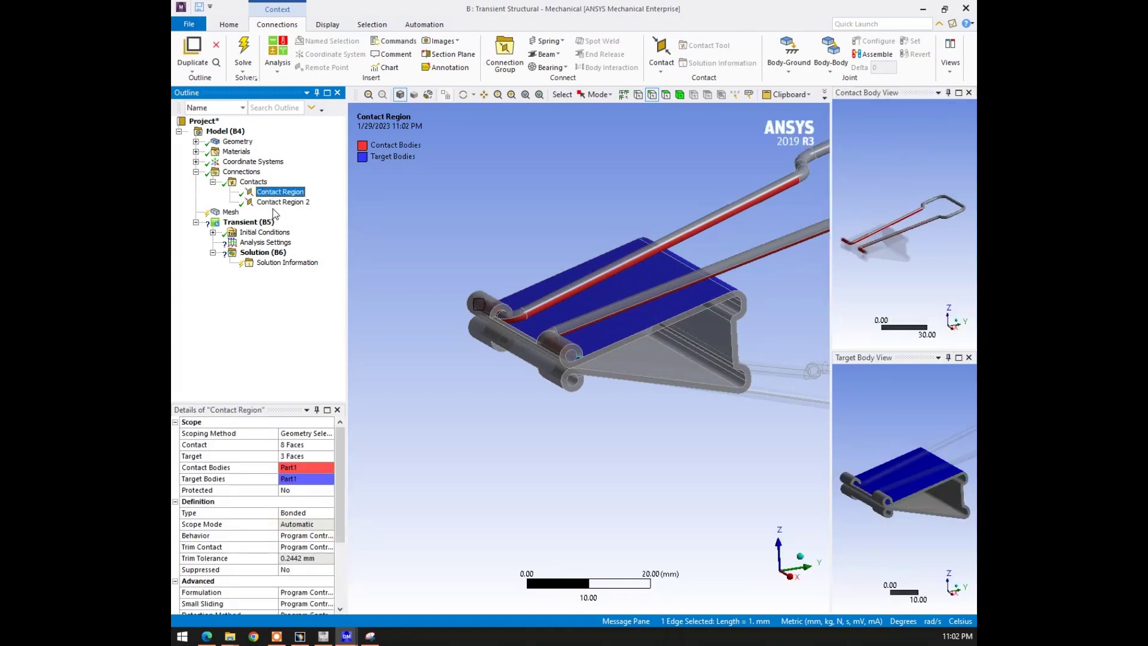
{"action": "left_click", "coordinate": [275, 201]}
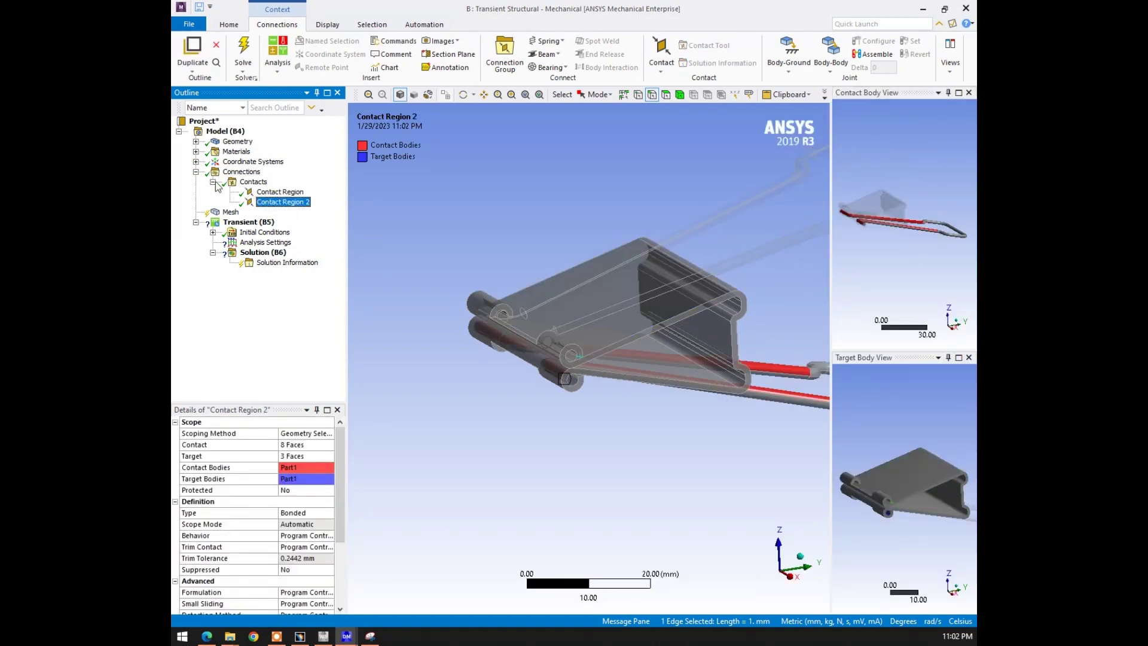
{"action": "double_click", "coordinate": [235, 181]}
Insert a joint under Connections and explode the assembly to expose the tube ends
{"action": "right_click", "coordinate": [243, 172]}
{"action": "mouse_move", "coordinate": [272, 181]}
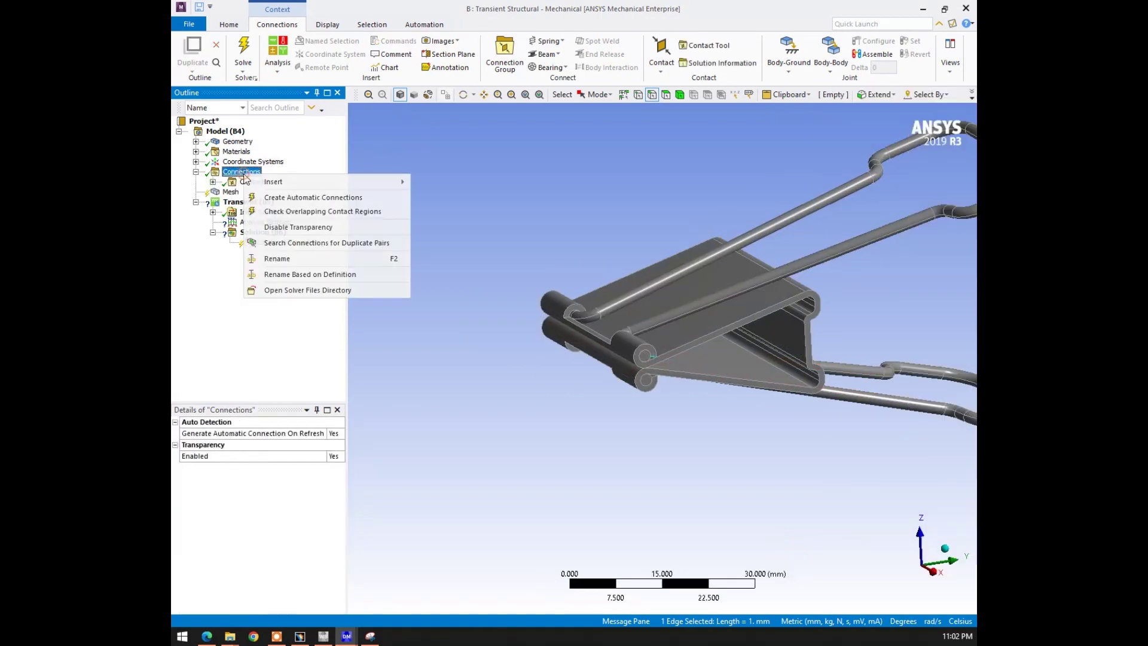
{"action": "left_click", "coordinate": [462, 244]}
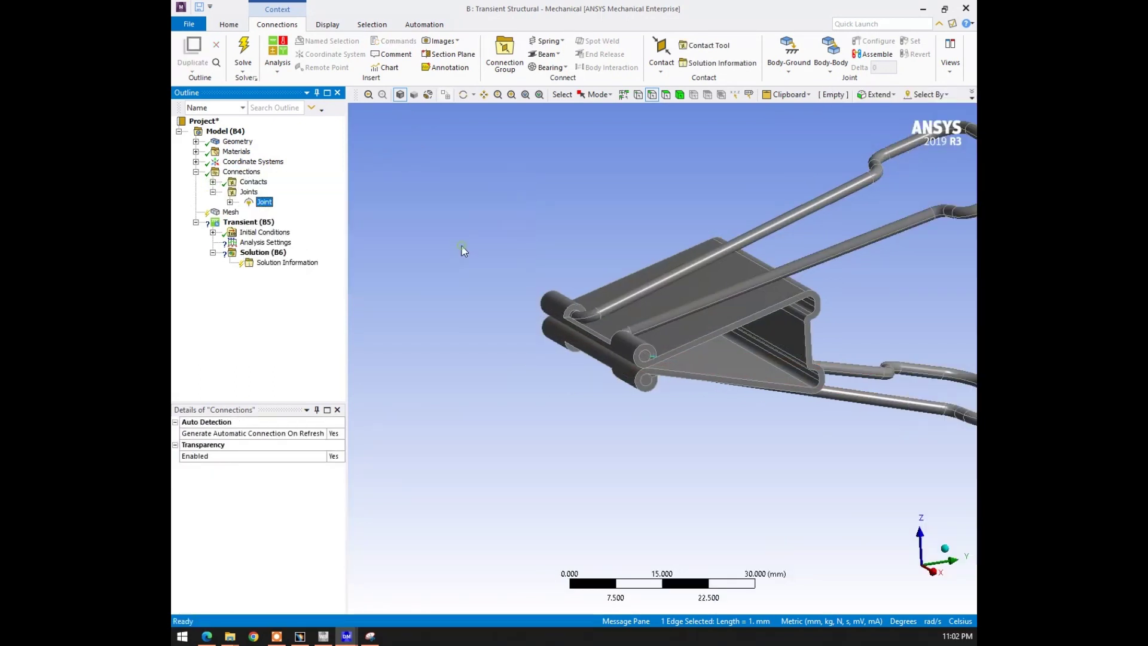
{"action": "left_click", "coordinate": [226, 24]}
{"action": "left_click", "coordinate": [330, 25]}
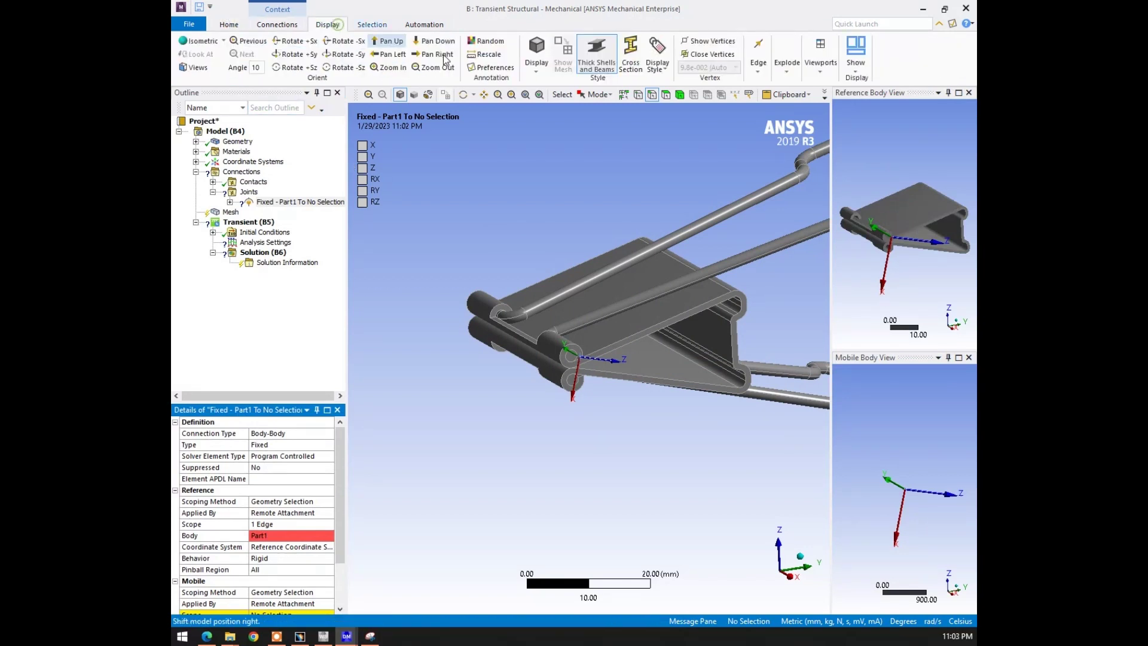
{"action": "left_click", "coordinate": [786, 63]}
{"action": "left_click_drag", "start_coordinate": [816, 101], "coordinate": [844, 100]}
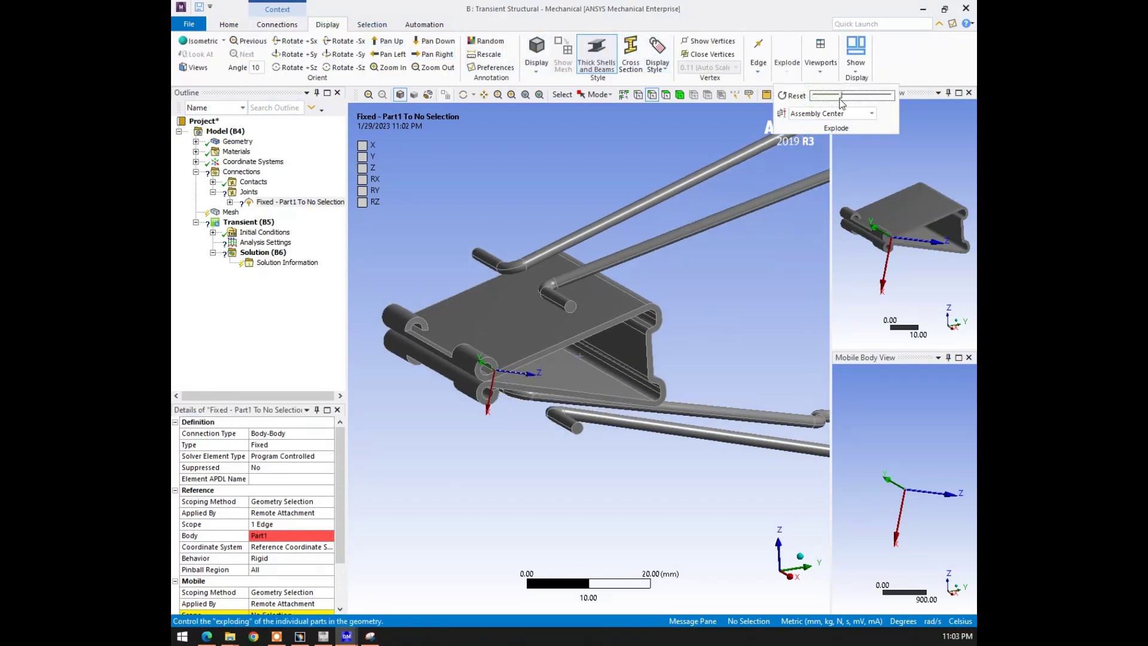
{"action": "left_click_drag", "start_coordinate": [671, 255], "coordinate": [705, 232]}
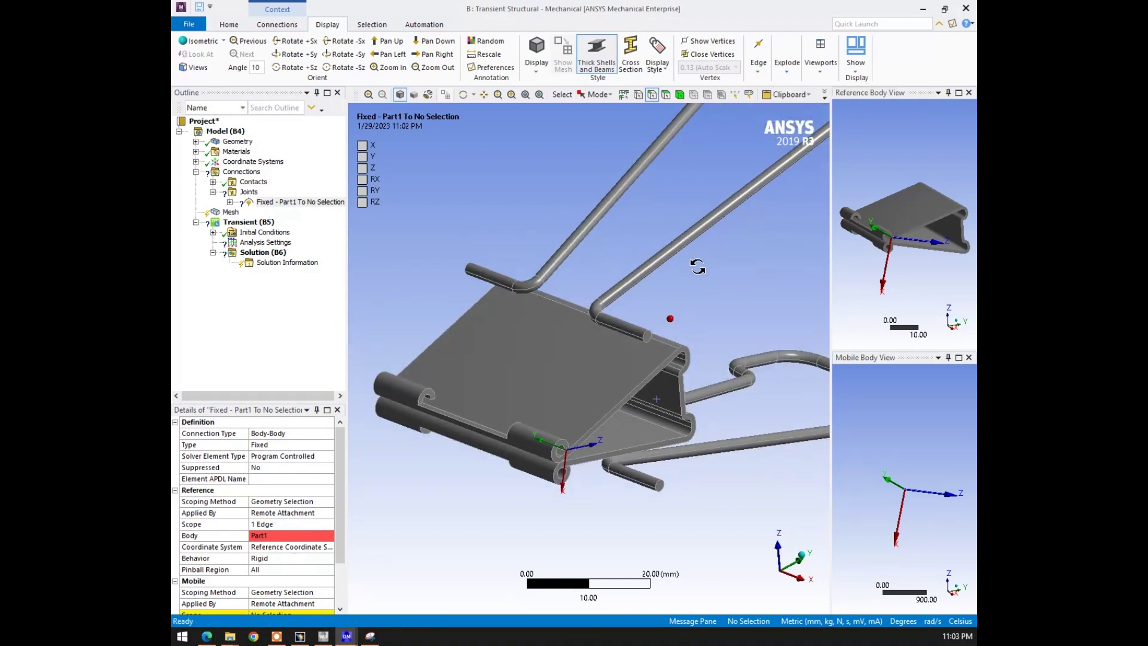
{"action": "middle_click_drag", "start_coordinate": [705, 232], "coordinate": [700, 272]}
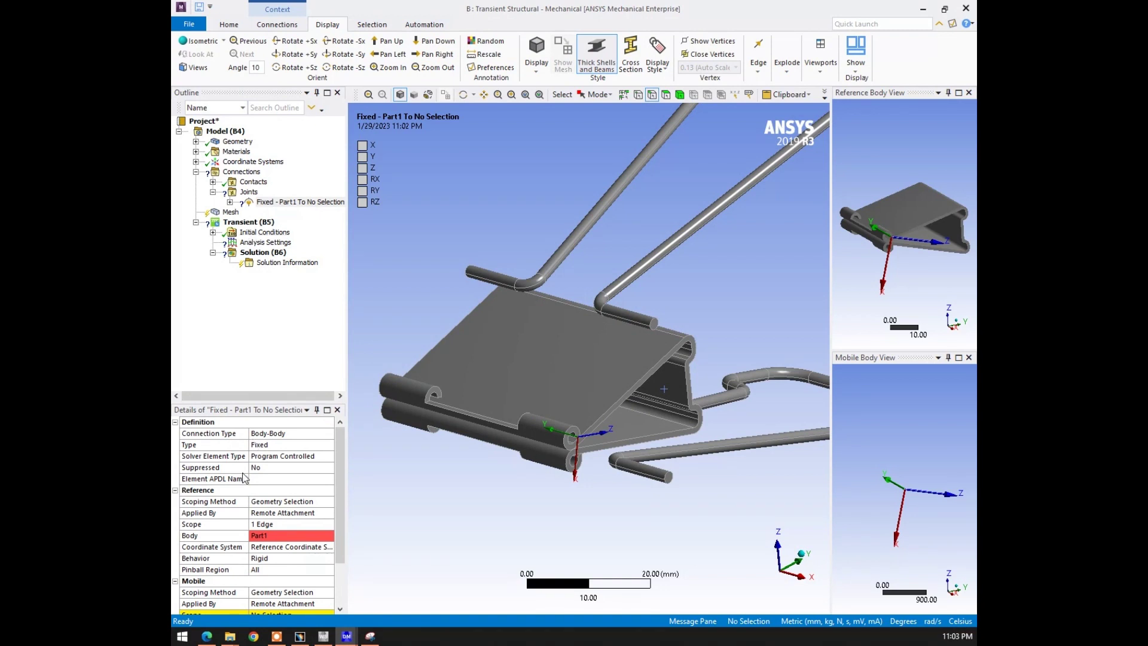
Make the joint Cylindrical: tube faces as Reference Scope, hinge cylinder as Mobile Scope
{"action": "left_click", "coordinate": [283, 523]}
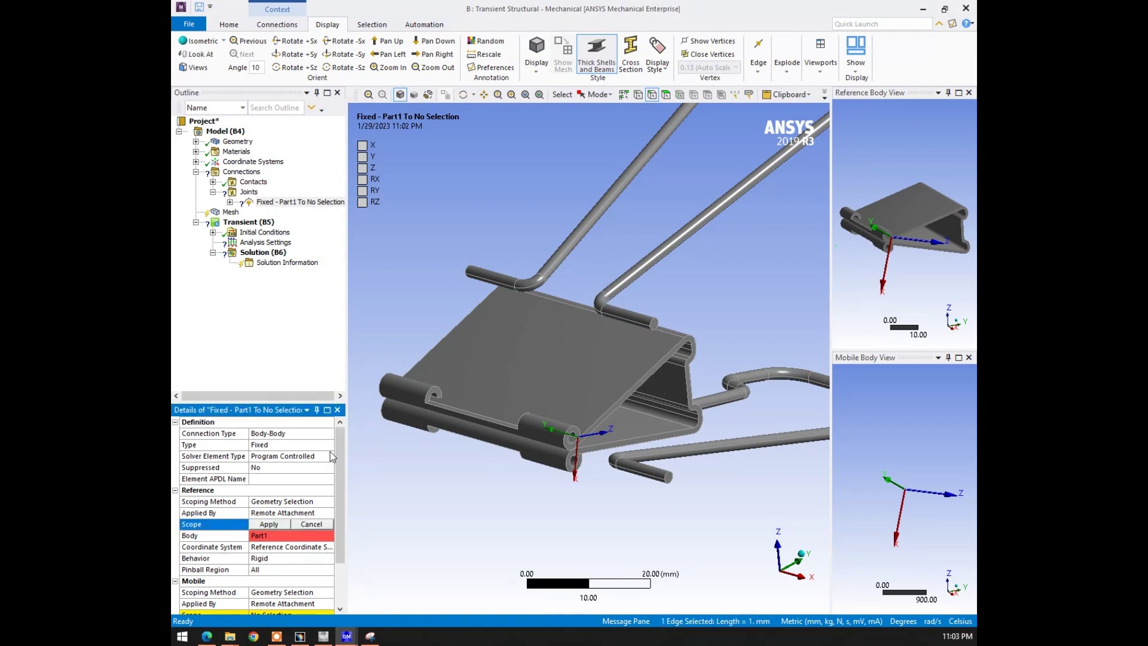
{"action": "left_click", "coordinate": [308, 443]}
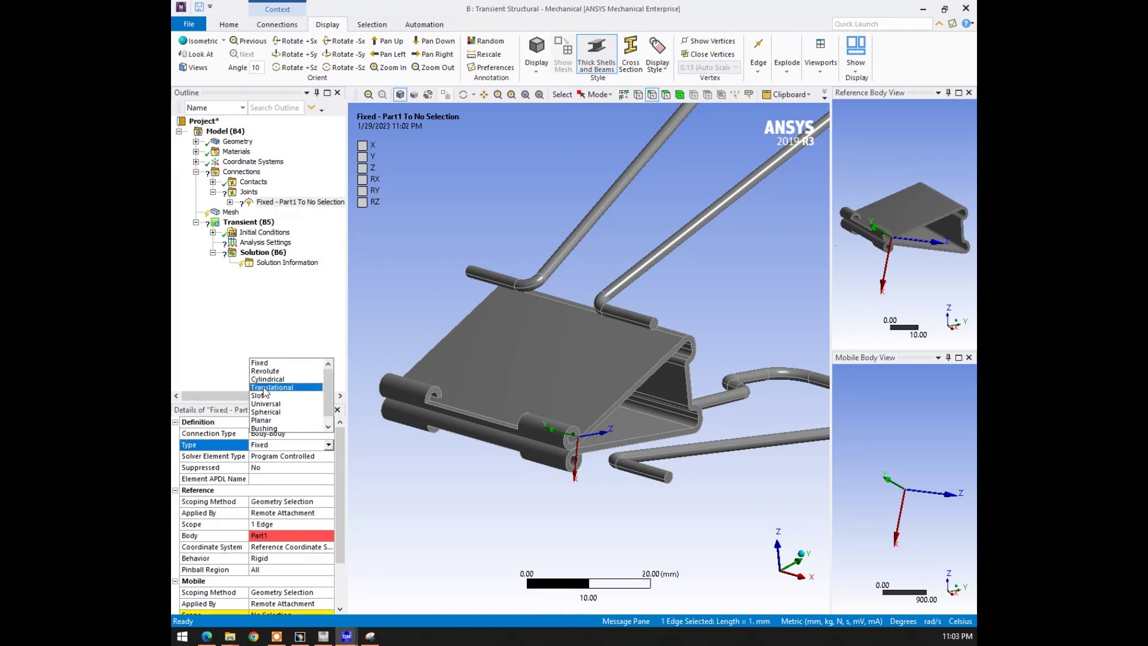
{"action": "left_click", "coordinate": [266, 378]}
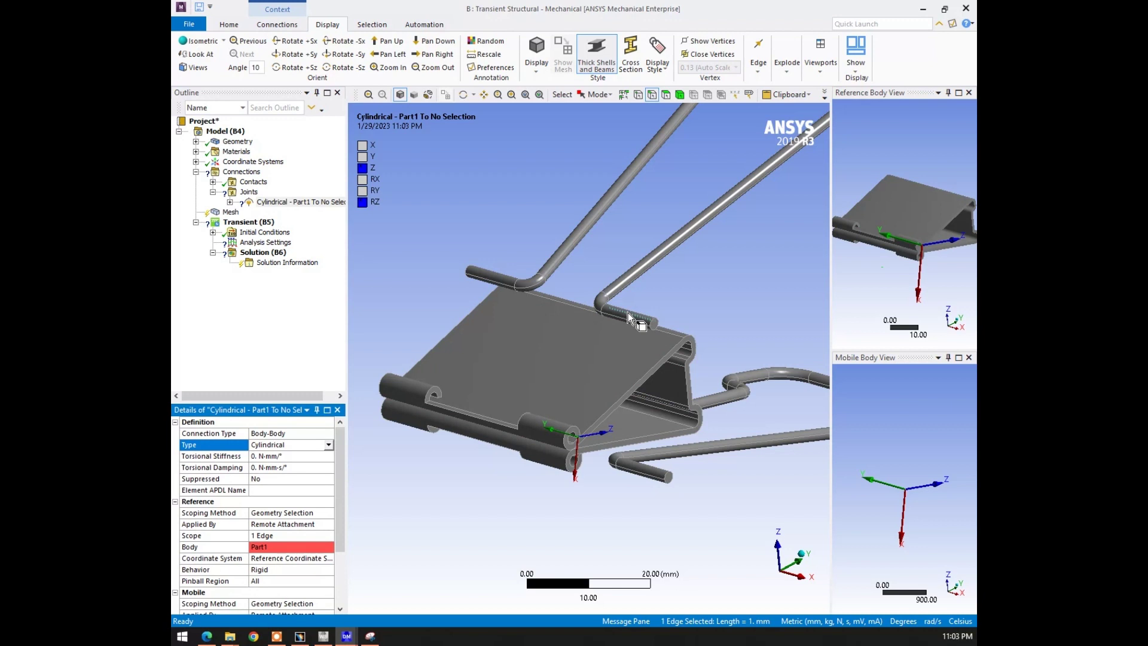
{"action": "scroll", "coordinate": [628, 314], "scroll_direction": "up", "scroll_amount": 2}
{"action": "scroll", "coordinate": [627, 328], "scroll_direction": "up", "scroll_amount": 2}
{"action": "scroll", "coordinate": [626, 327], "scroll_direction": "up", "scroll_amount": 1}
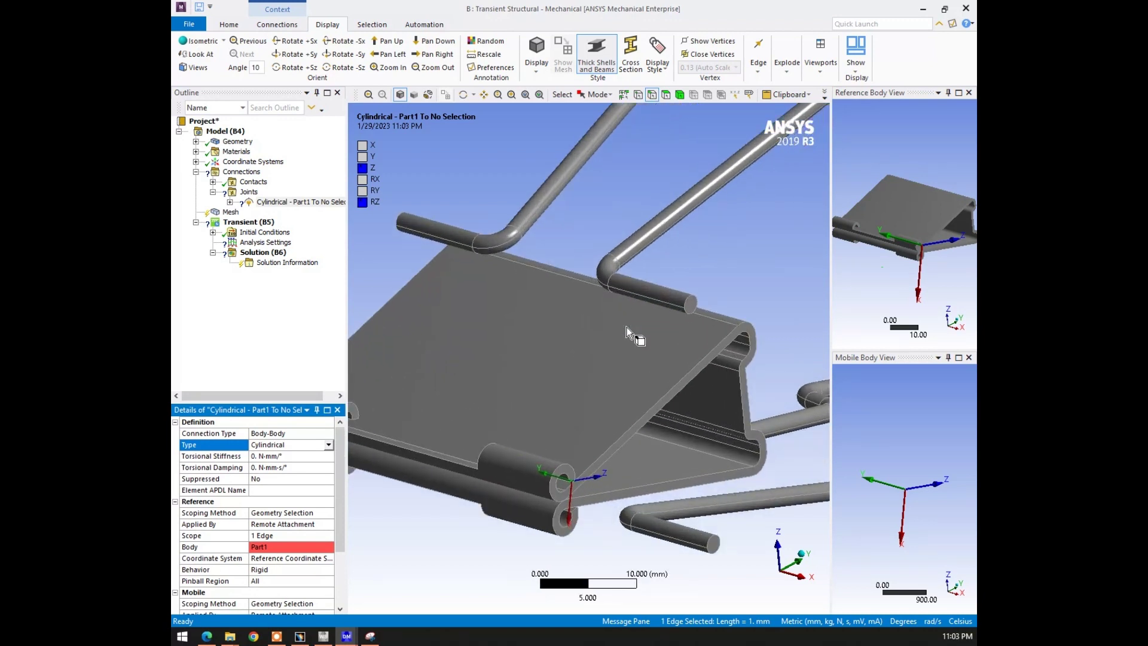
{"action": "left_click", "coordinate": [656, 297]}
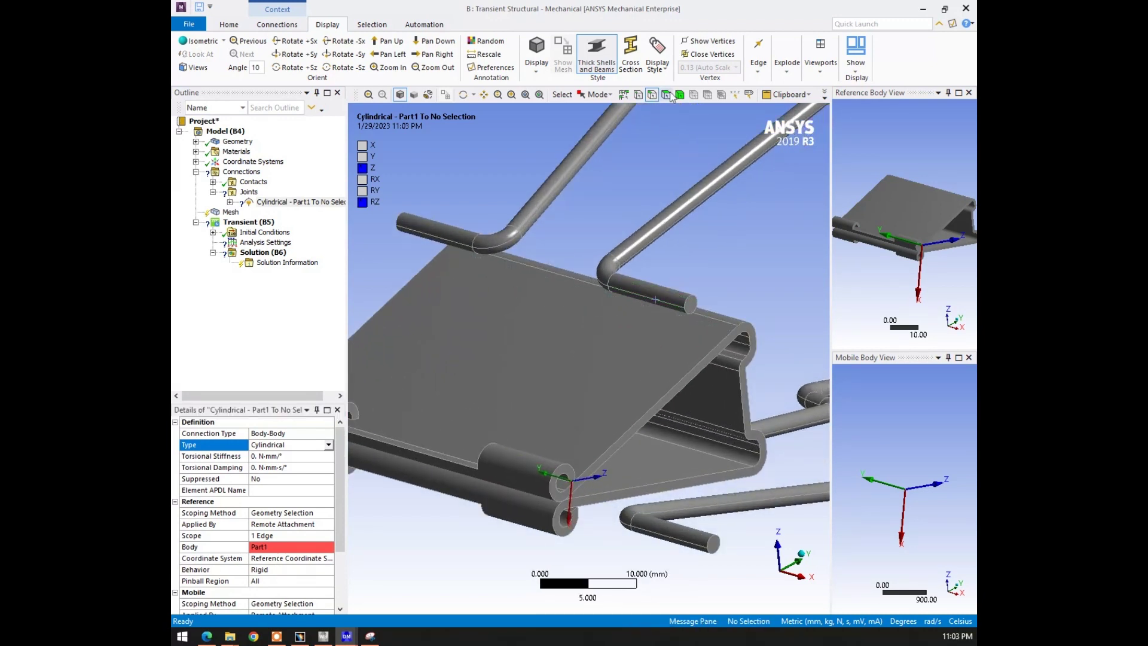
{"action": "left_click", "coordinate": [674, 296]}
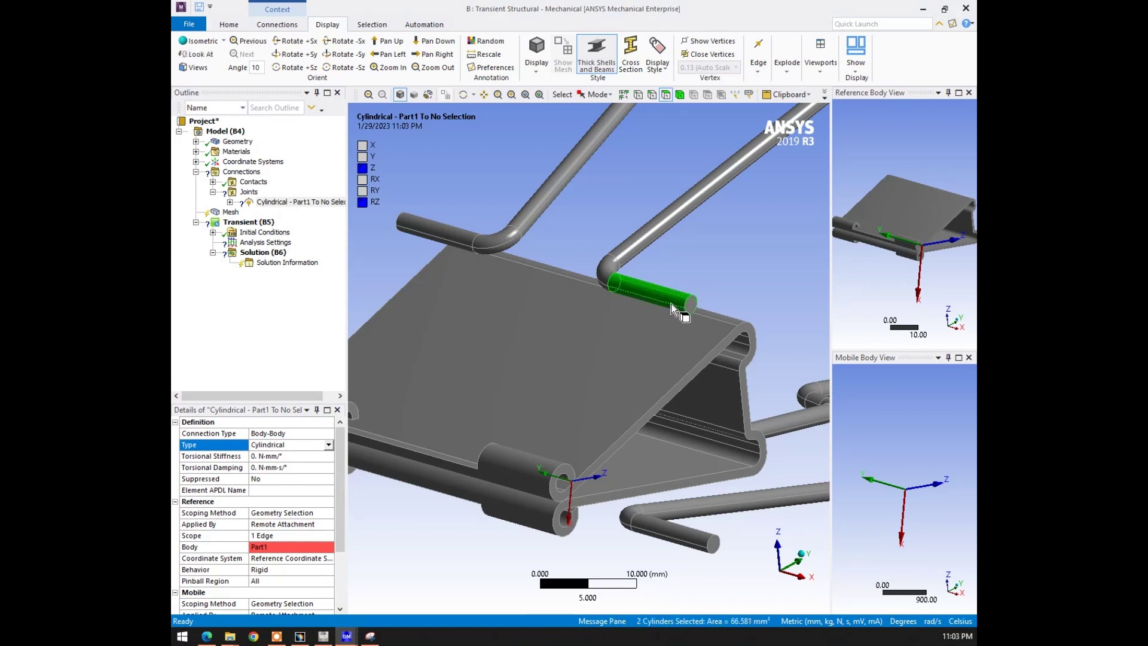
{"action": "left_click", "coordinate": [462, 241], "text": "ctrl"}
{"action": "left_click", "coordinate": [269, 535]}
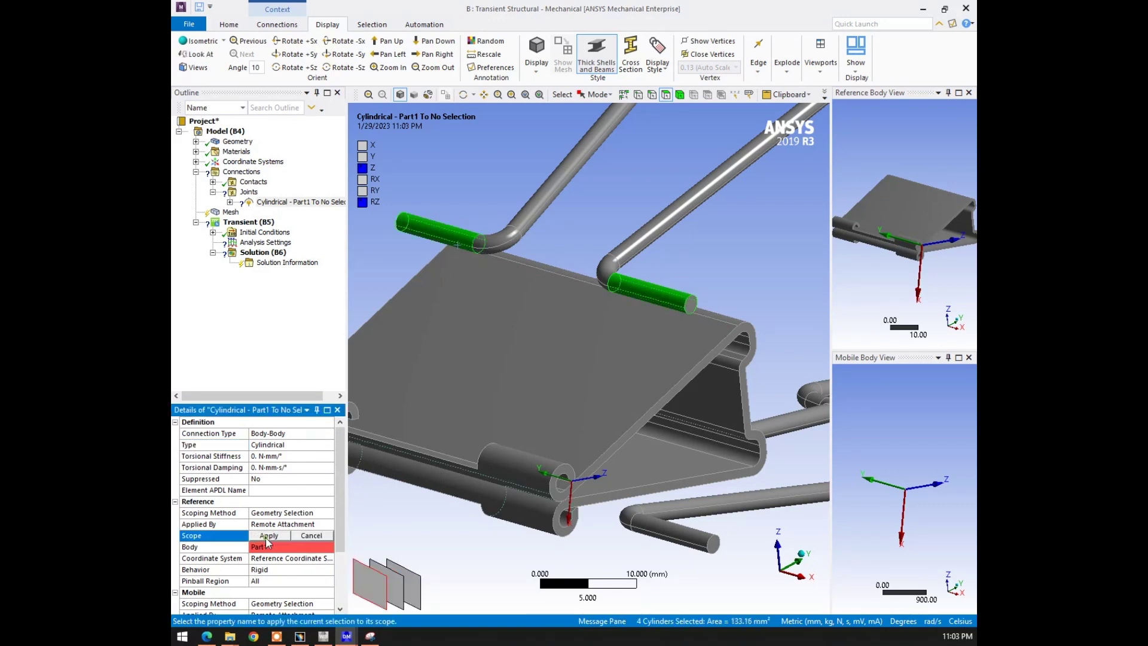
{"action": "scroll", "coordinate": [266, 546], "scroll_direction": "down", "scroll_amount": 1}
{"action": "scroll", "coordinate": [267, 547], "scroll_direction": "down", "scroll_amount": 1}
{"action": "left_click", "coordinate": [266, 546]}
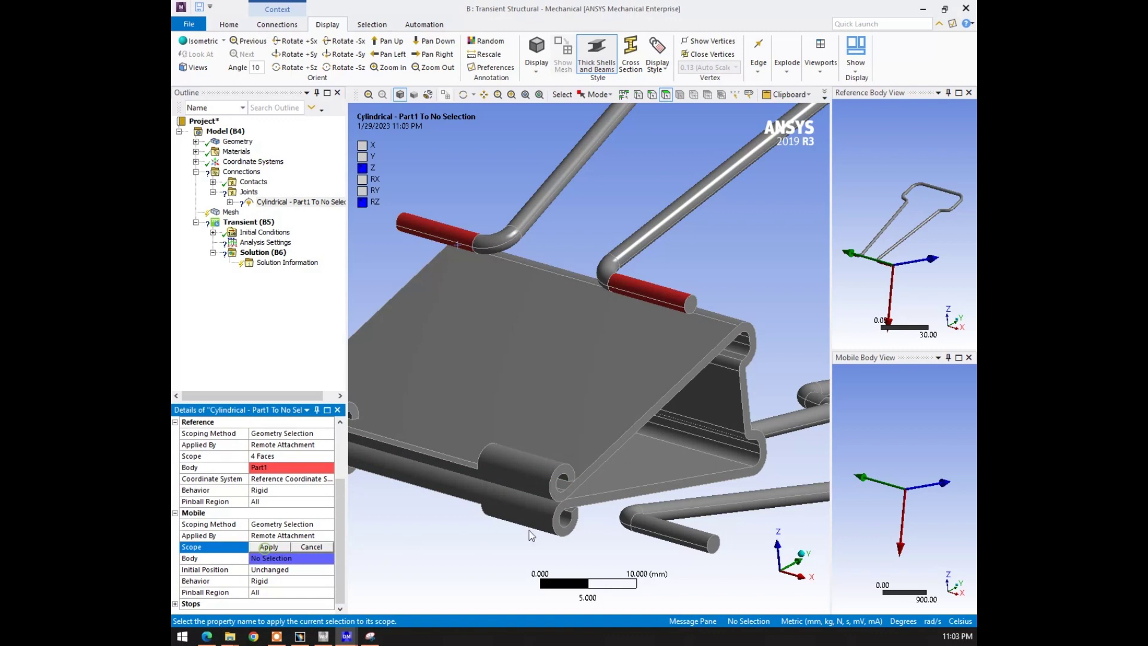
{"action": "left_click", "coordinate": [563, 478]}
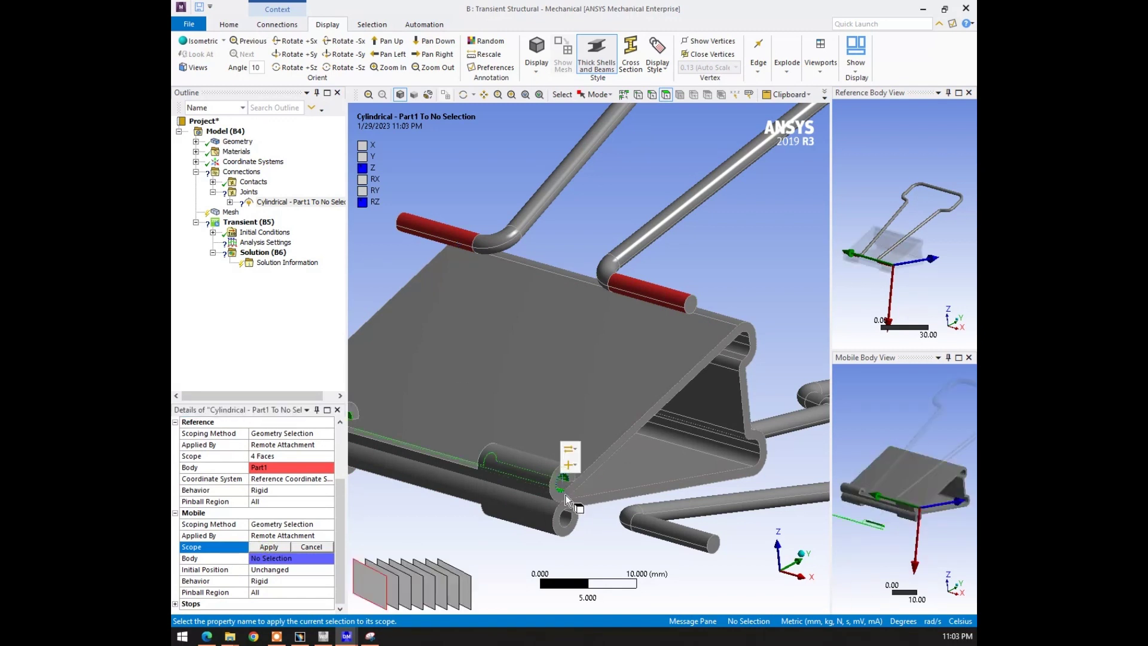
{"action": "scroll", "coordinate": [382, 509], "scroll_direction": "down", "scroll_amount": 2}
{"action": "left_click", "coordinate": [269, 546]}
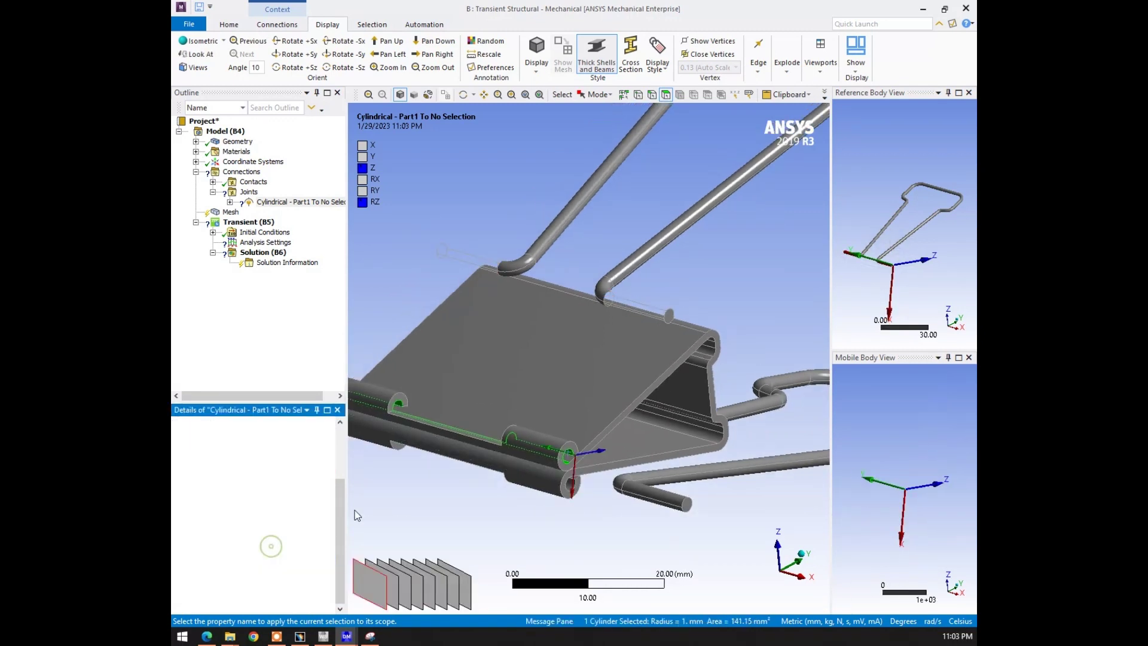
Insert a second joint under Joints and set its type to Revolute
{"action": "left_click", "coordinate": [251, 193]}
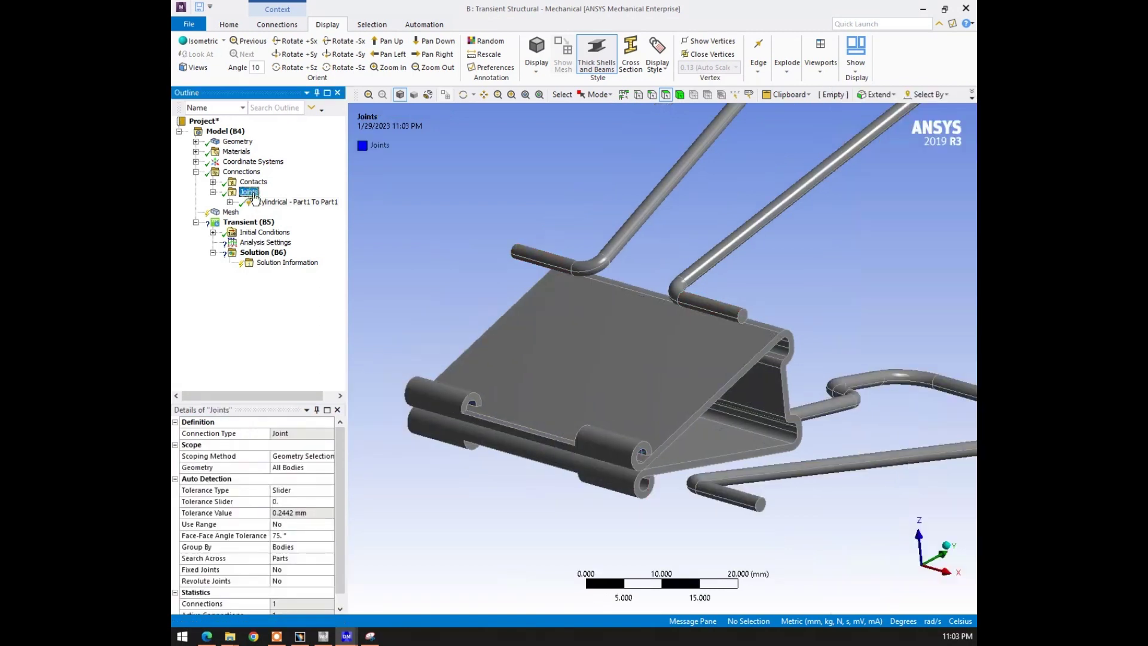
{"action": "right_click", "coordinate": [252, 194]}
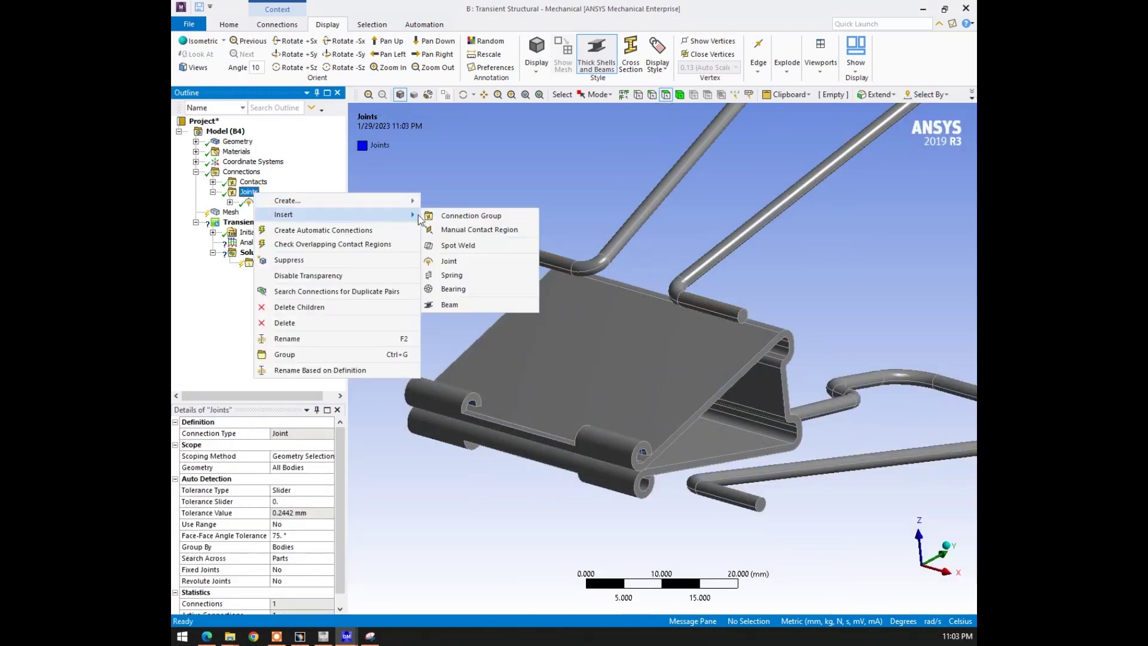
{"action": "left_click", "coordinate": [459, 262]}
{"action": "left_click", "coordinate": [285, 444]}
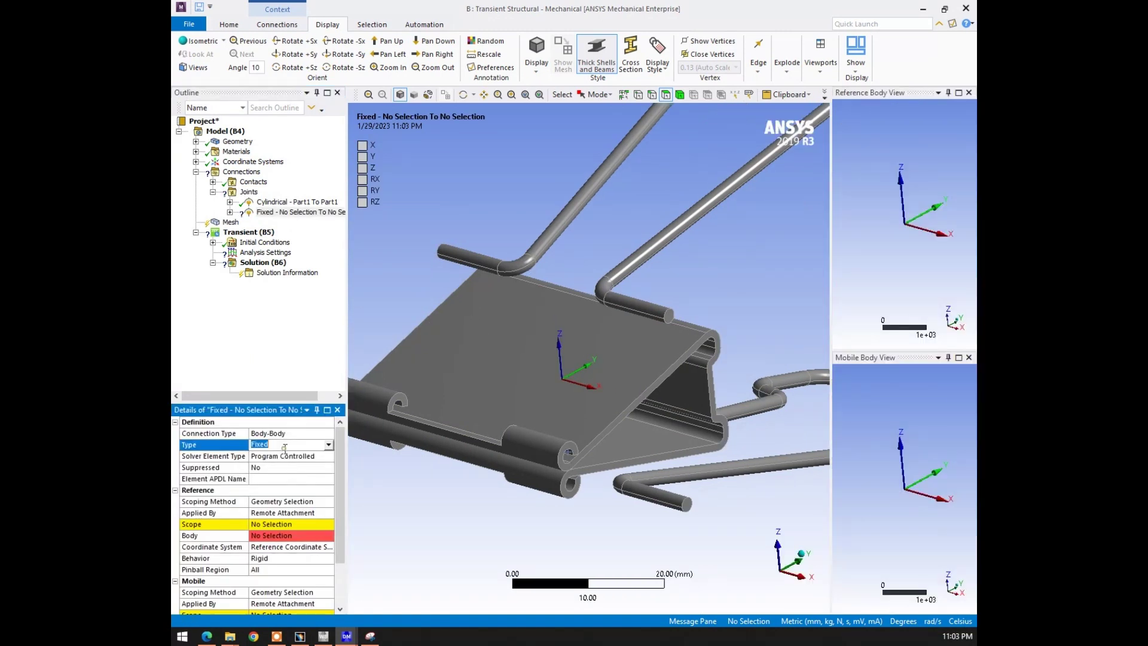
{"action": "left_click", "coordinate": [284, 448]}
{"action": "left_click", "coordinate": [283, 453]}
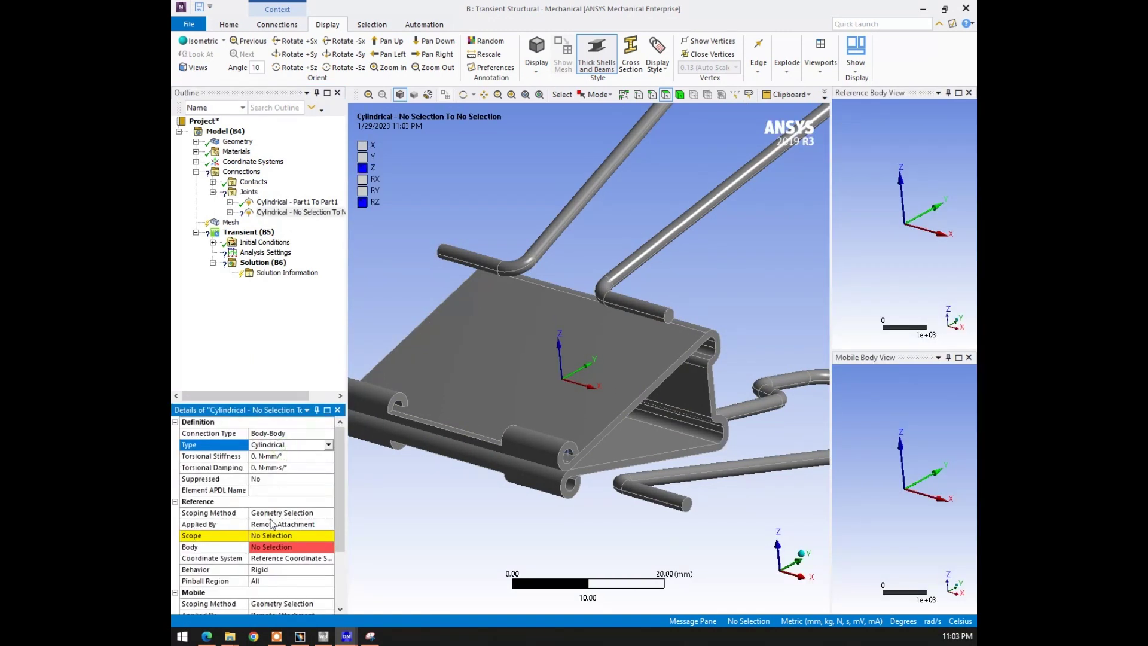
{"action": "left_click", "coordinate": [328, 444]}
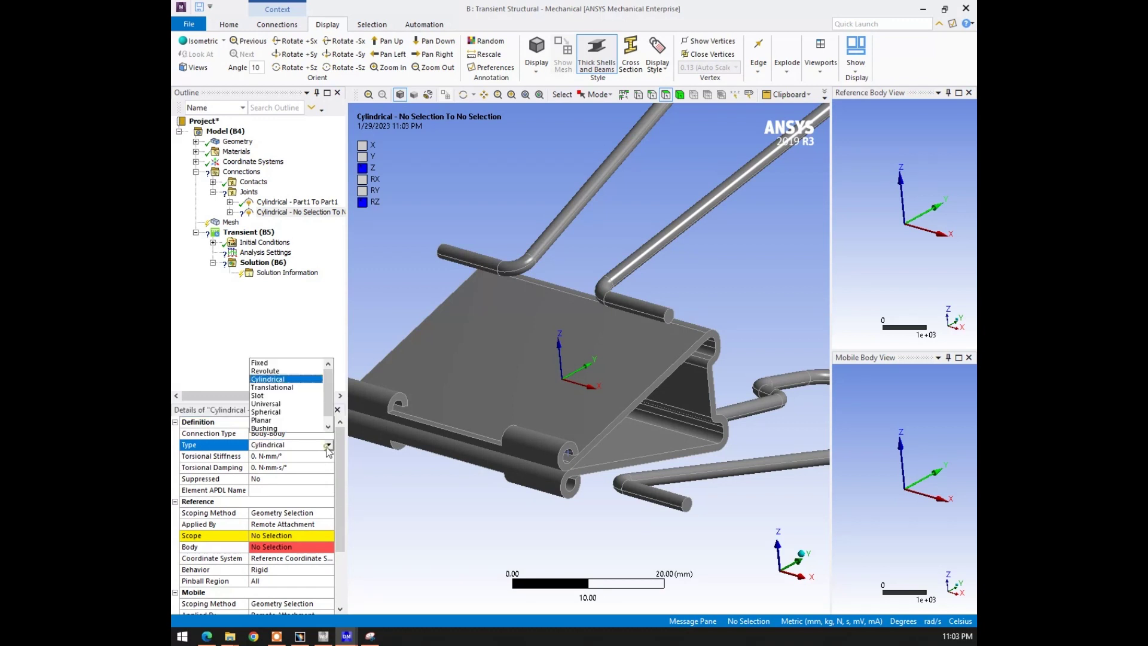
{"action": "left_click", "coordinate": [269, 381]}
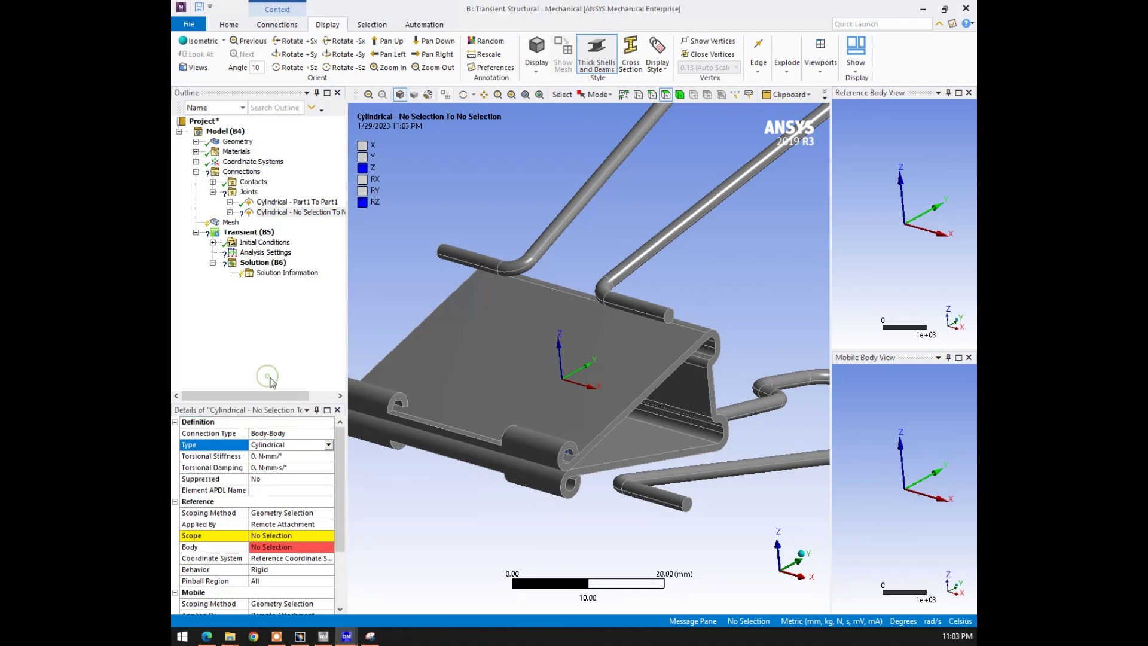
{"action": "left_click", "coordinate": [329, 444]}
{"action": "left_click", "coordinate": [269, 374]}
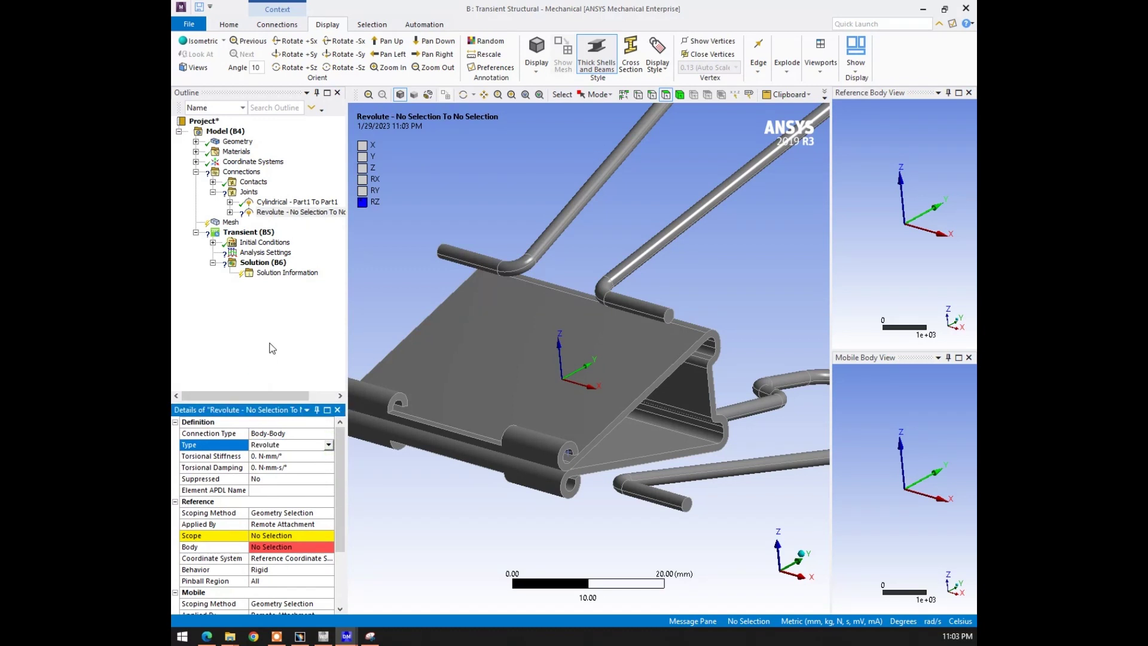
Change the first, cylindrical joint's type to Revolute
{"action": "left_click", "coordinate": [279, 203]}
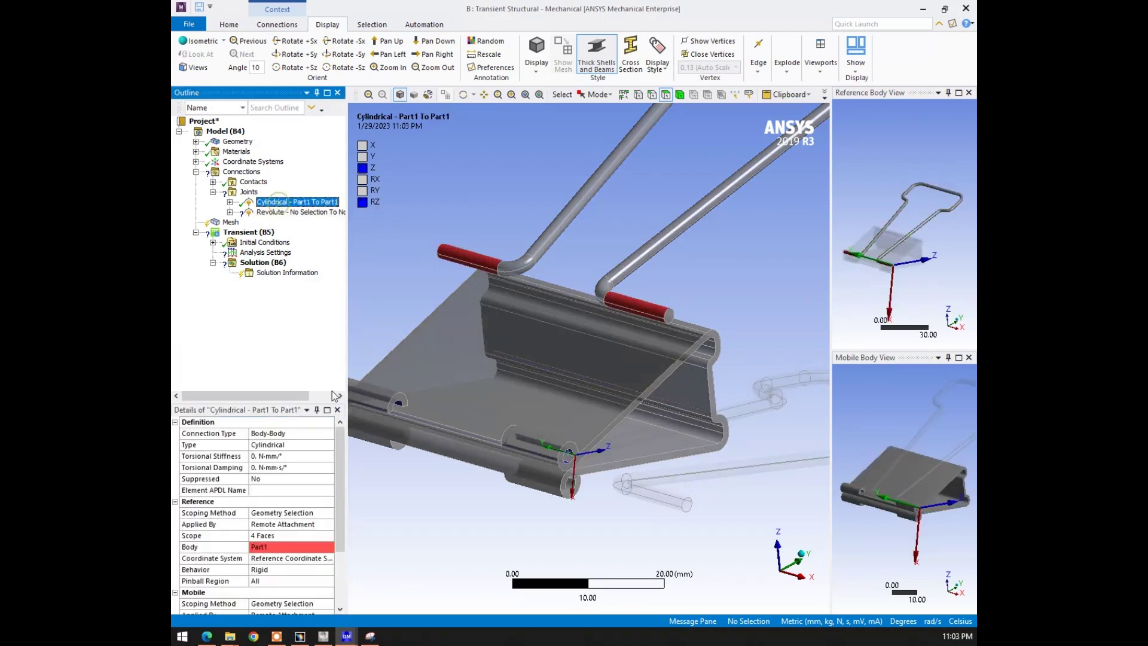
{"action": "left_click", "coordinate": [328, 445]}
{"action": "left_click", "coordinate": [269, 375]}
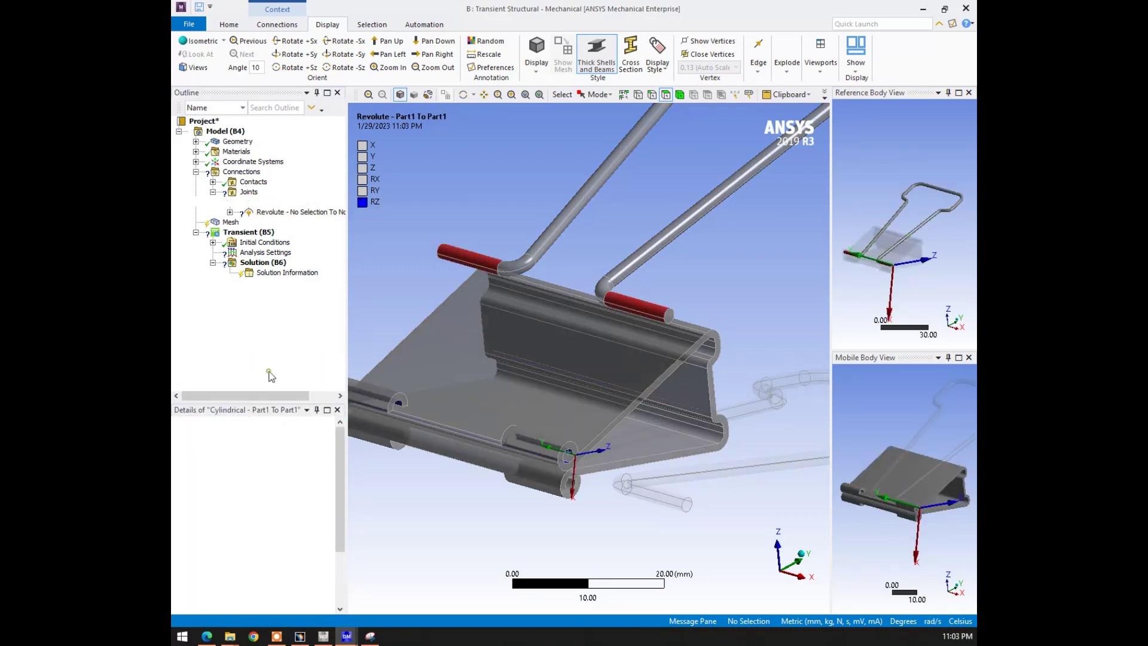
Scope the second revolute joint's Mobile and Reference sides to the hinge cylinder faces
{"action": "left_click", "coordinate": [275, 216]}
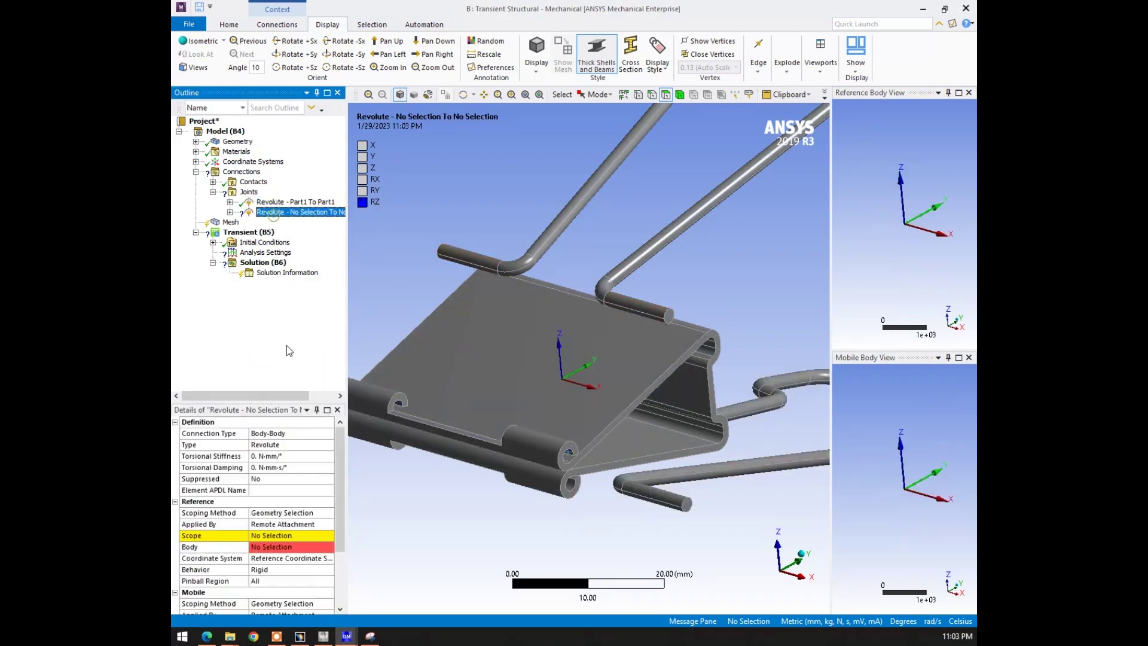
{"action": "left_click", "coordinate": [272, 535]}
{"action": "scroll", "coordinate": [603, 467], "scroll_direction": "up", "scroll_amount": 3}
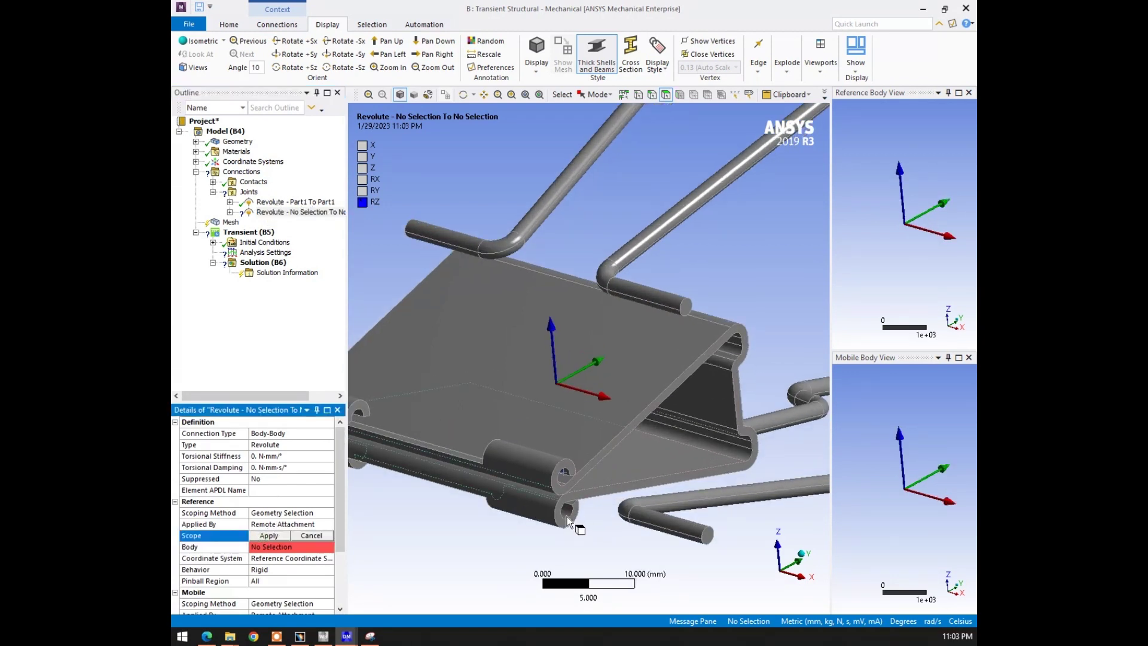
{"action": "left_click", "coordinate": [567, 516]}
{"action": "left_click", "coordinate": [268, 457]}
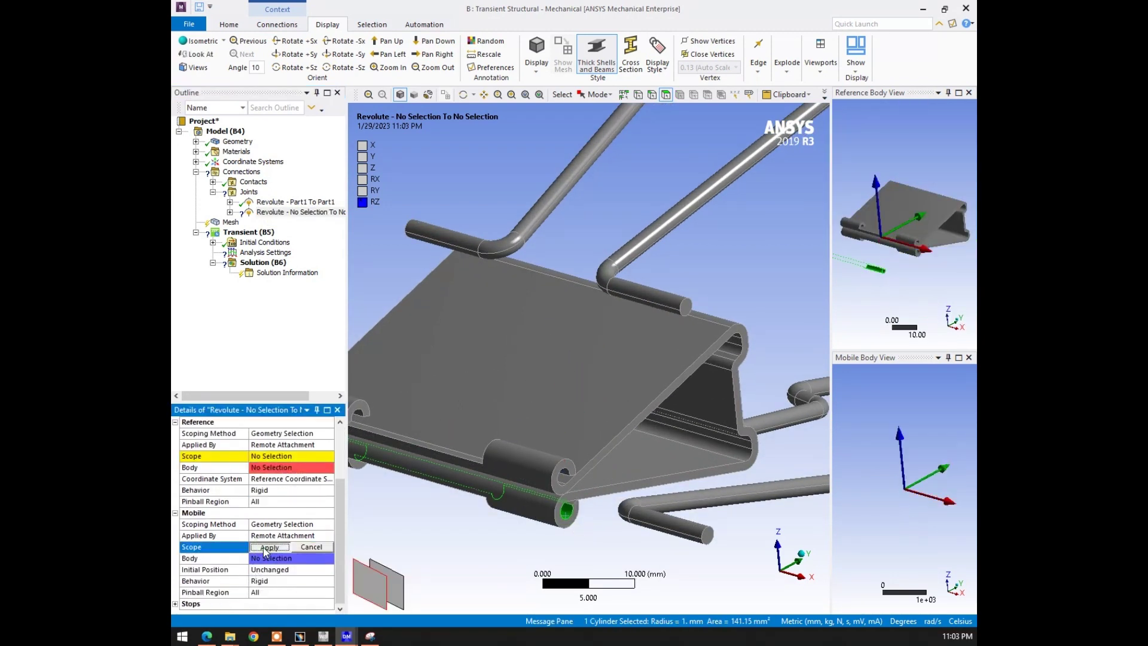
{"action": "left_click", "coordinate": [264, 540]}
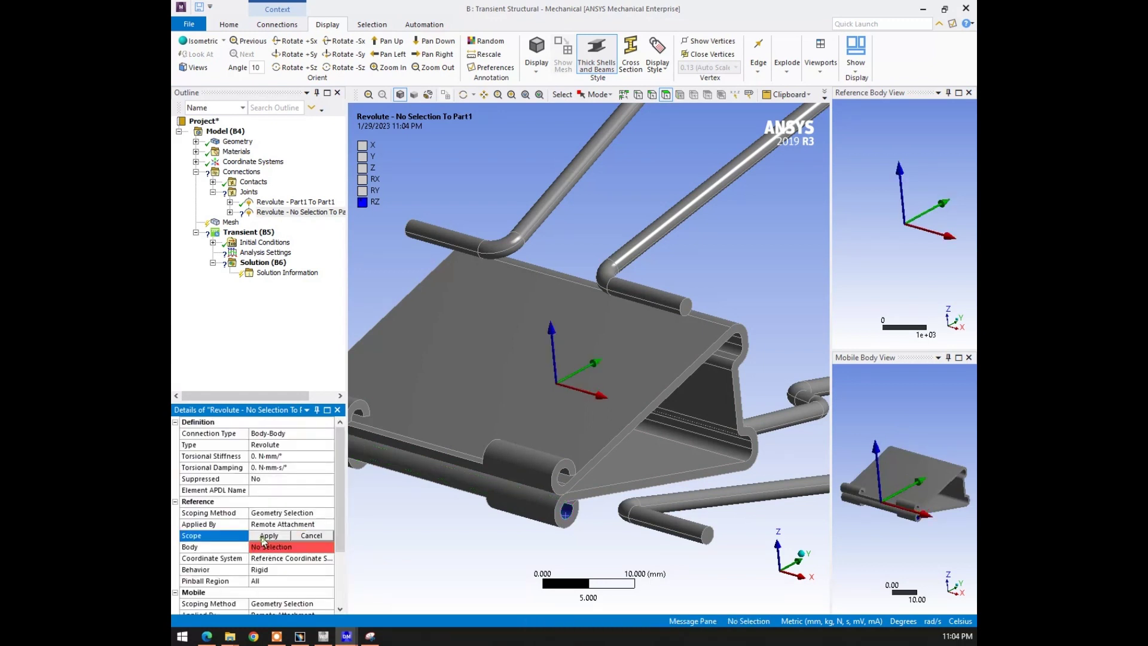
{"action": "middle_click_drag", "start_coordinate": [561, 484], "coordinate": [591, 473]}
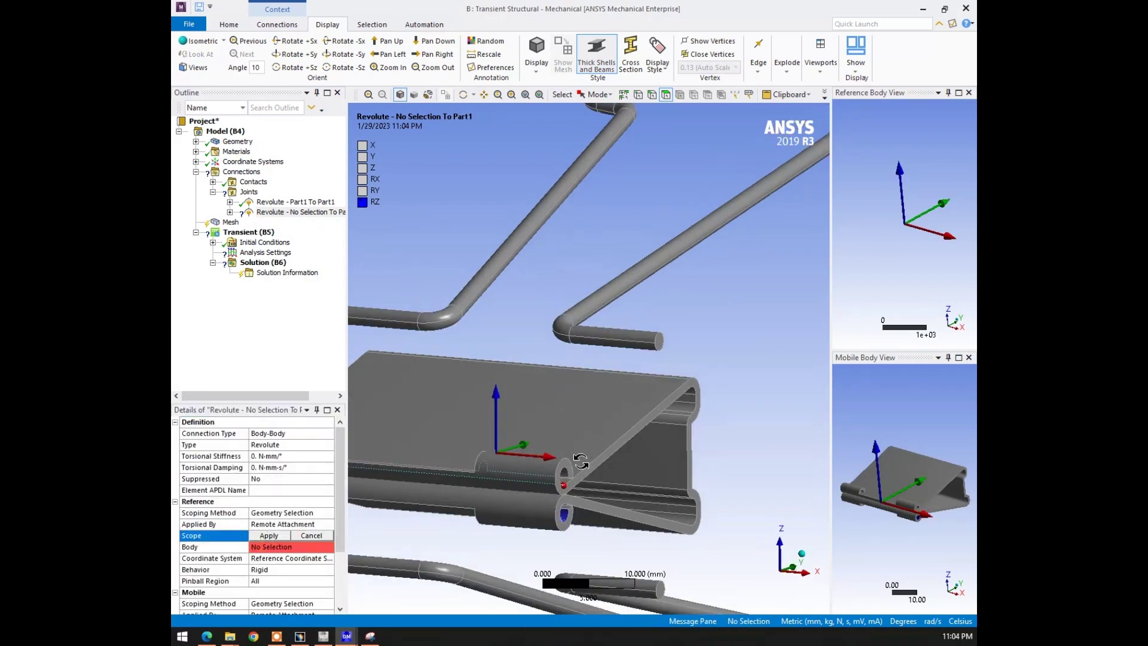
{"action": "left_click", "coordinate": [590, 574]}
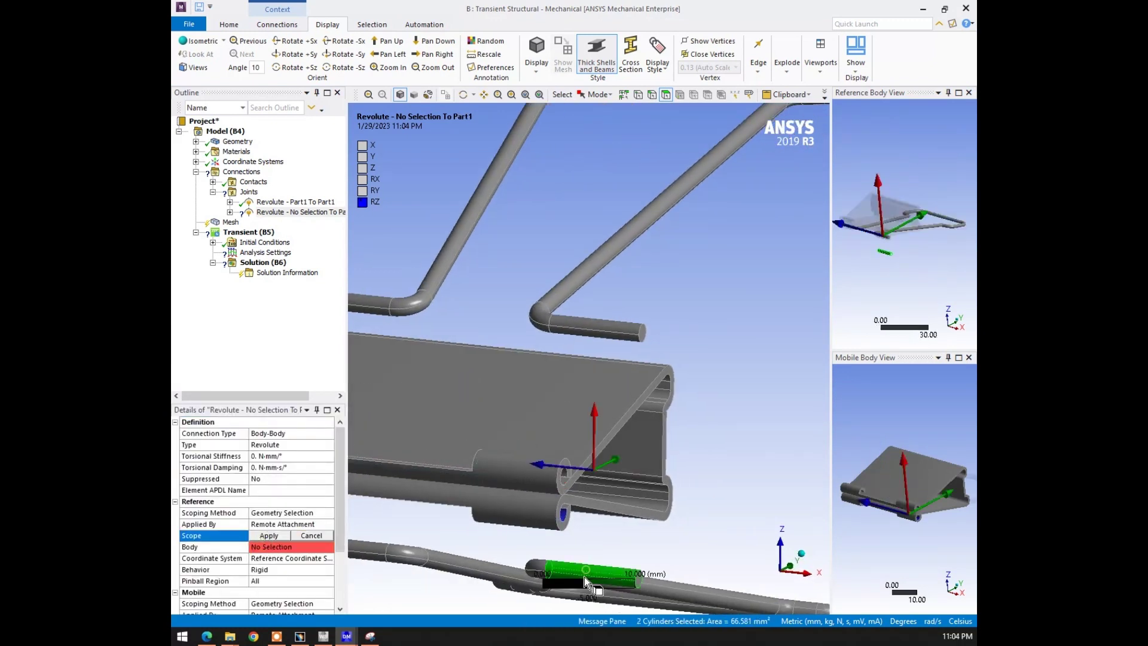
{"action": "left_click", "coordinate": [375, 556], "text": "ctrl"}
{"action": "left_click", "coordinate": [267, 536]}
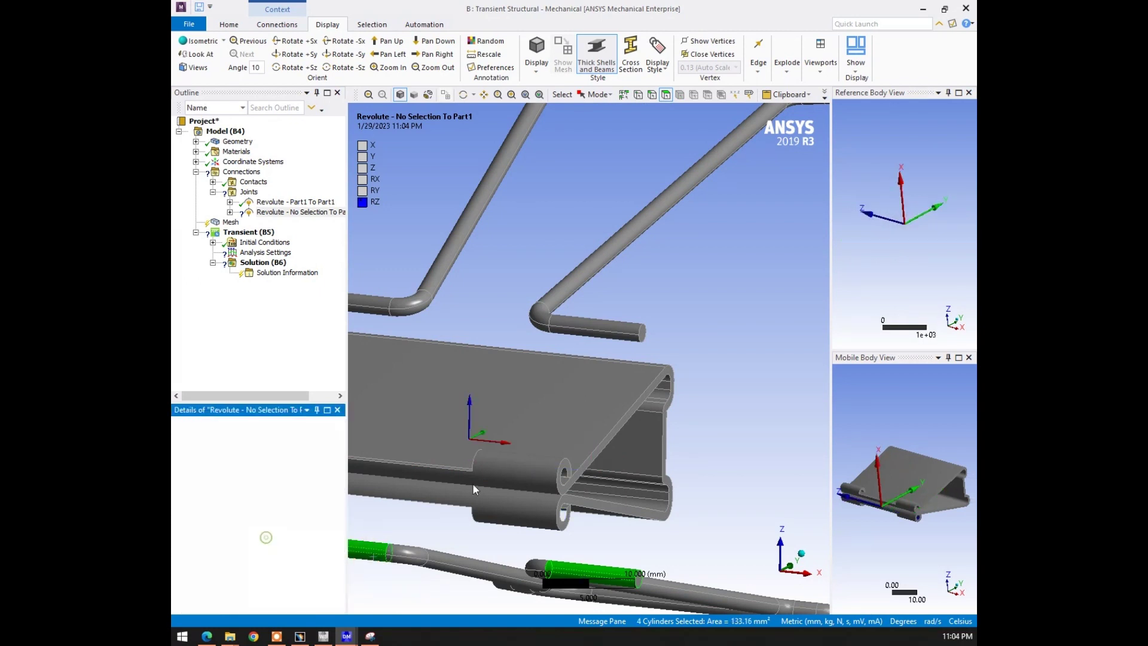
{"action": "middle_click_drag", "start_coordinate": [548, 441], "coordinate": [615, 433]}
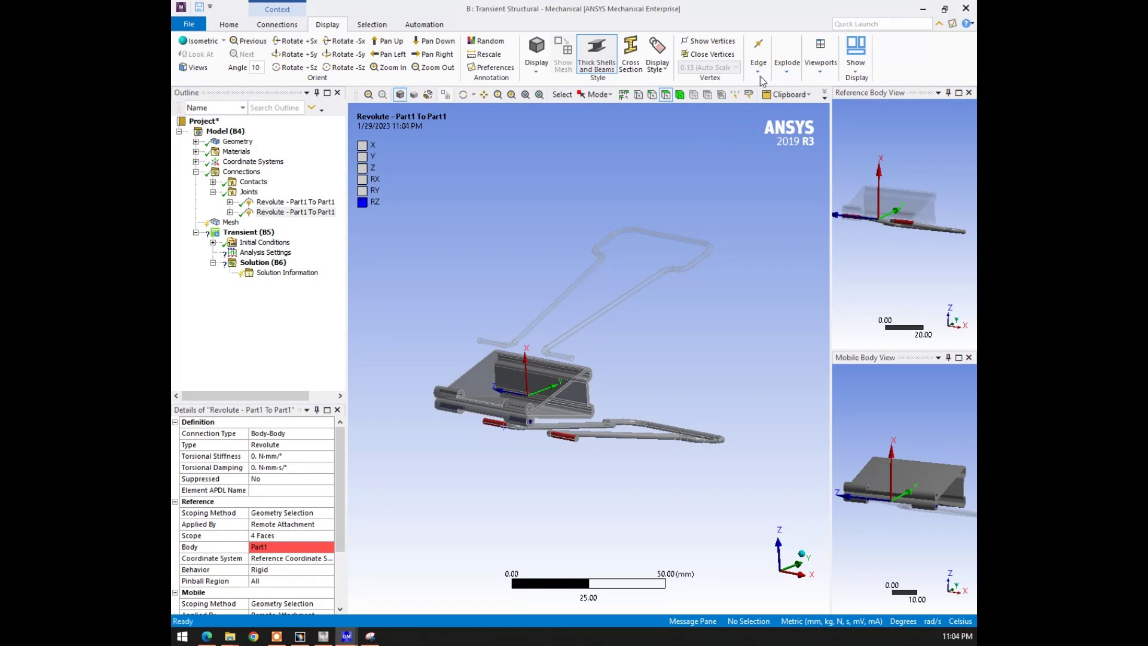
Reset Explode to reassemble and recentre the clip, then open and dismiss the Joints folder menu
{"action": "left_click", "coordinate": [787, 71]}
{"action": "left_click", "coordinate": [806, 99]}
{"action": "middle_click_drag", "start_coordinate": [718, 295], "coordinate": [619, 300]}
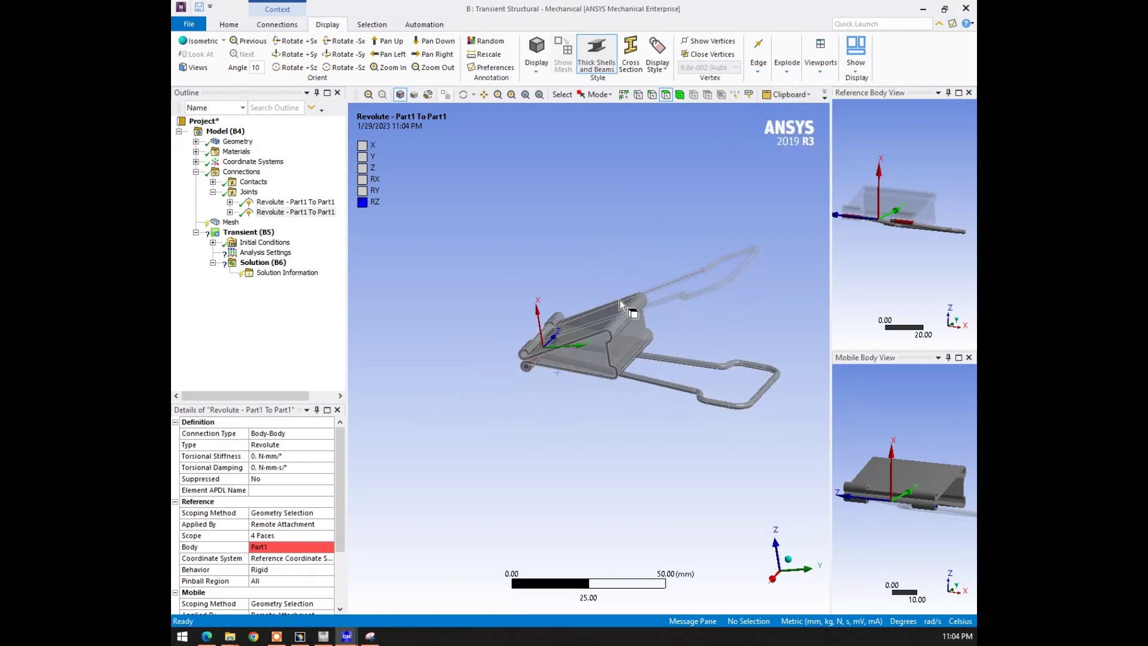
{"action": "middle_click_drag", "start_coordinate": [678, 341], "coordinate": [583, 343], "text": "ctrl"}
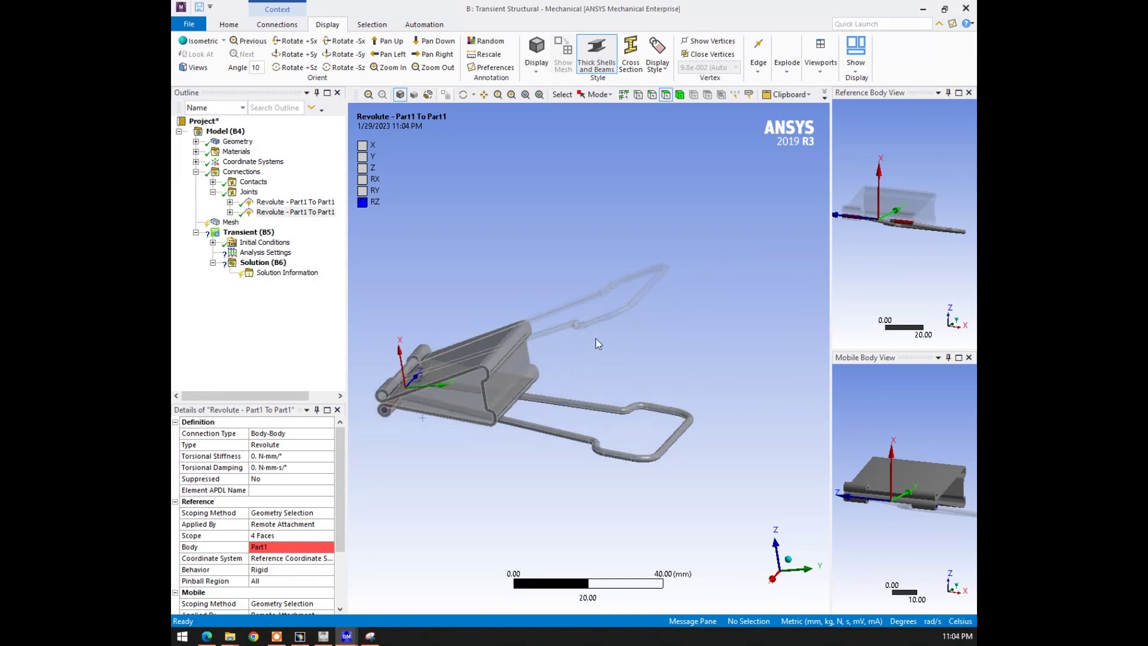
{"action": "left_click", "coordinate": [248, 192]}
{"action": "right_click", "coordinate": [248, 193]}
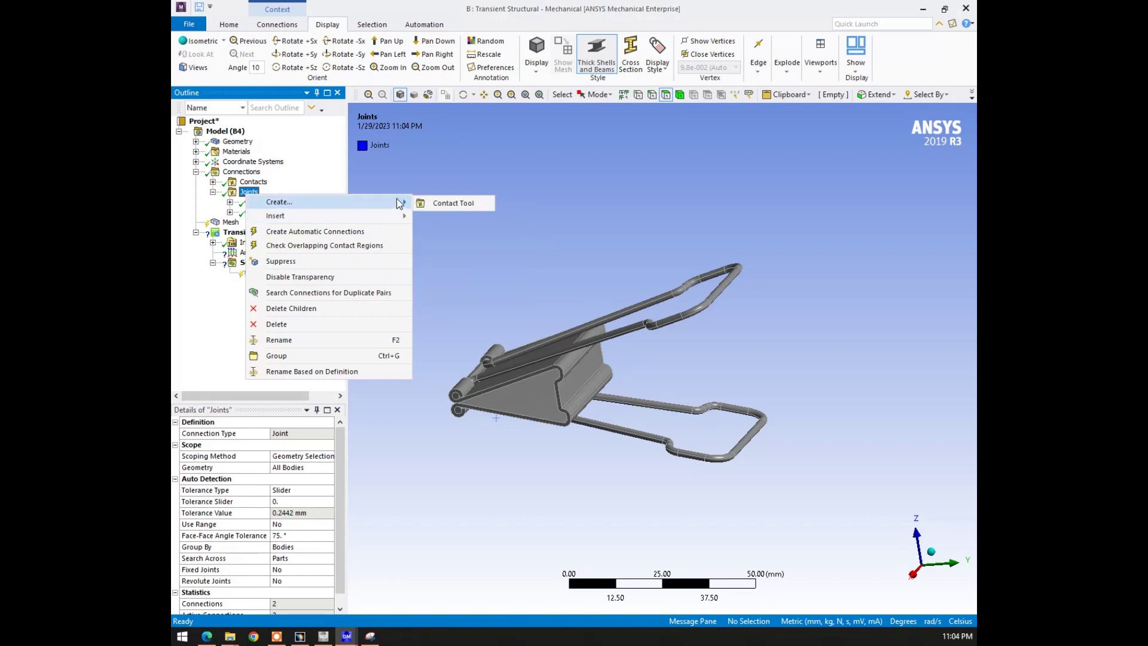
{"action": "left_click", "coordinate": [580, 168]}
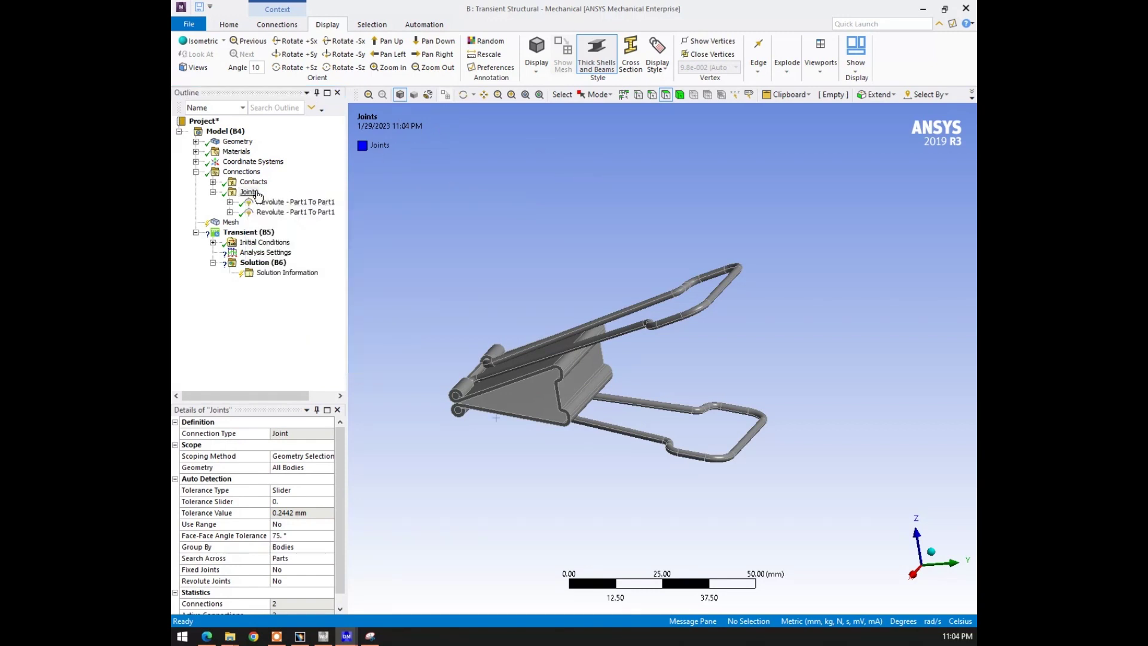
Insert a new joint scoped to the faces at the clip's wire end
{"action": "right_click", "coordinate": [242, 171]}
{"action": "mouse_move", "coordinate": [273, 176]}
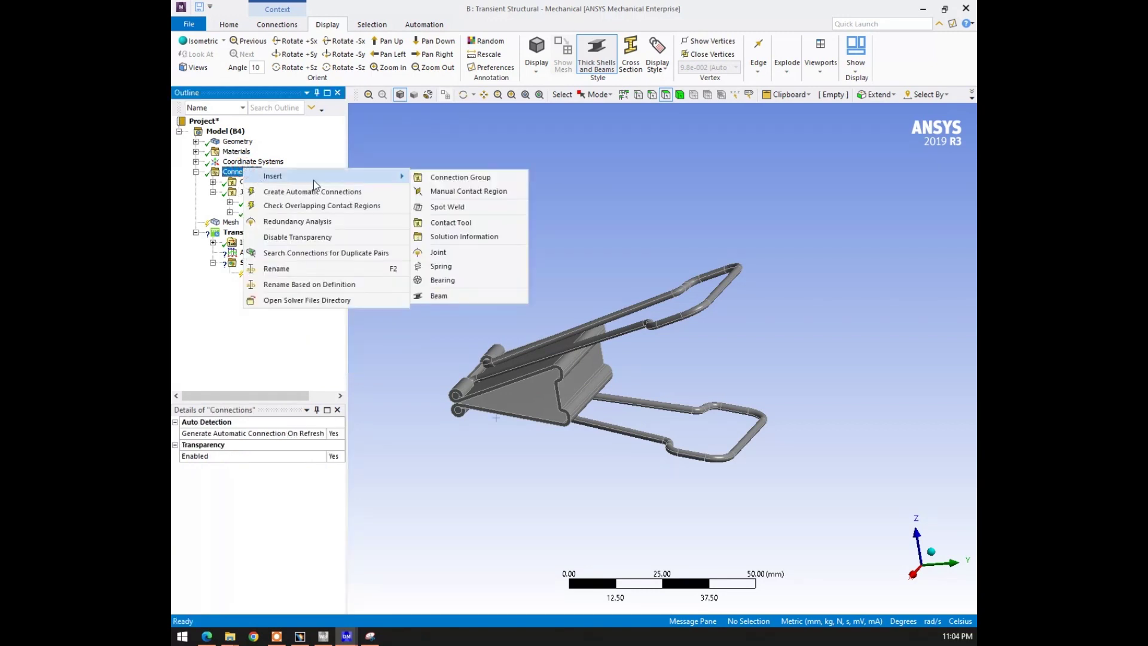
{"action": "left_click", "coordinate": [444, 253]}
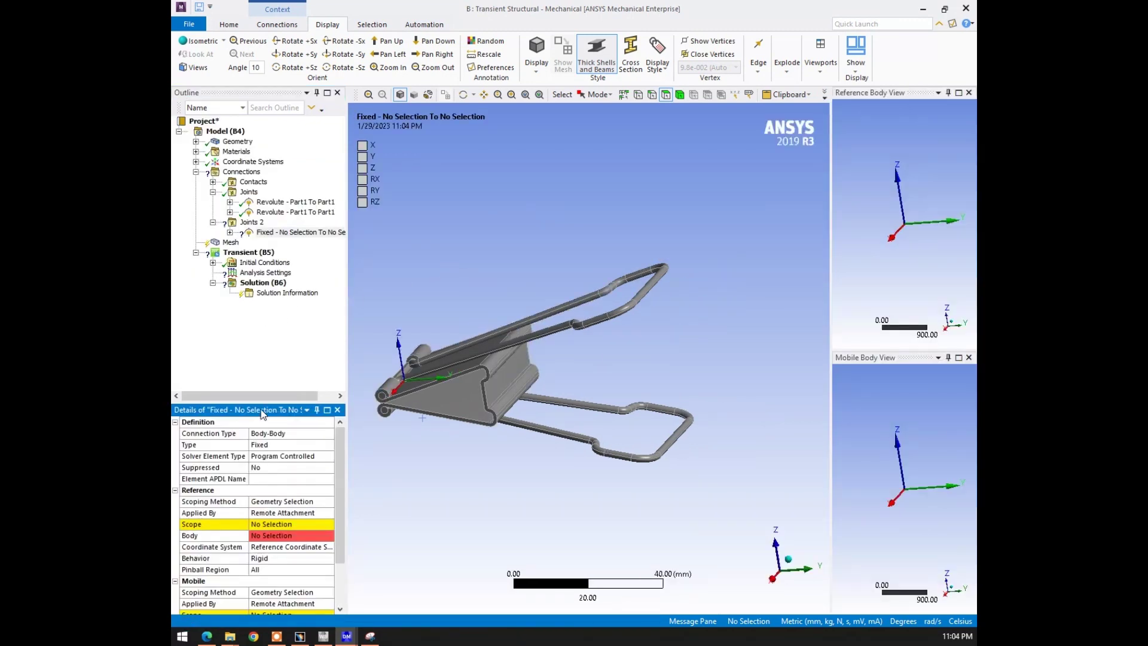
{"action": "left_click", "coordinate": [261, 525]}
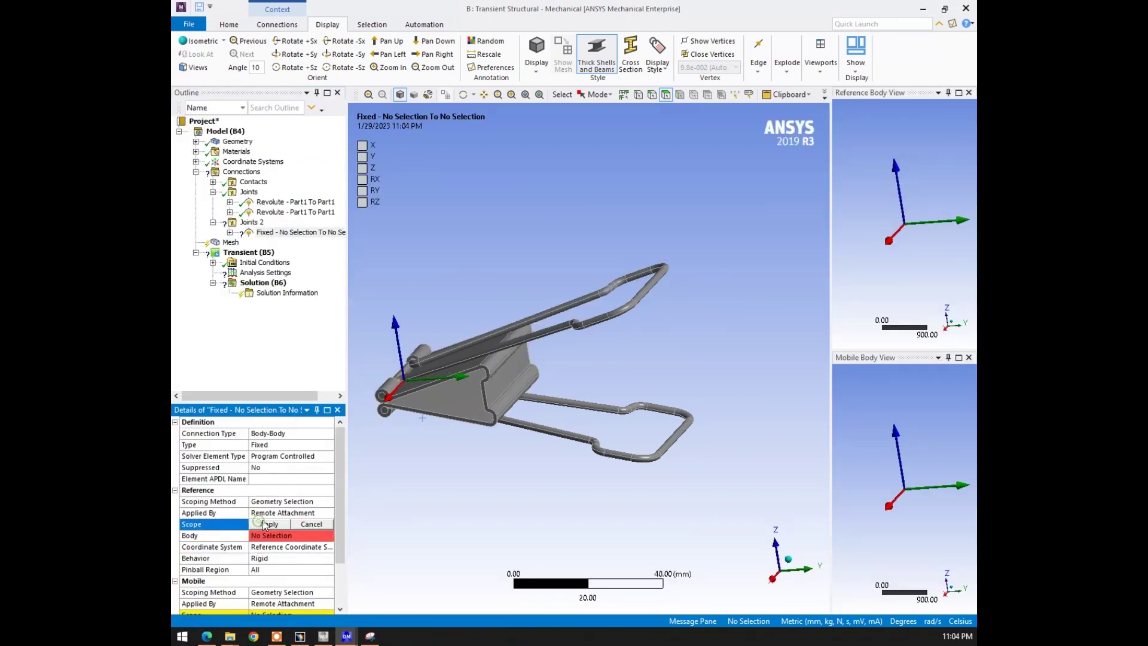
{"action": "left_click", "coordinate": [641, 291]}
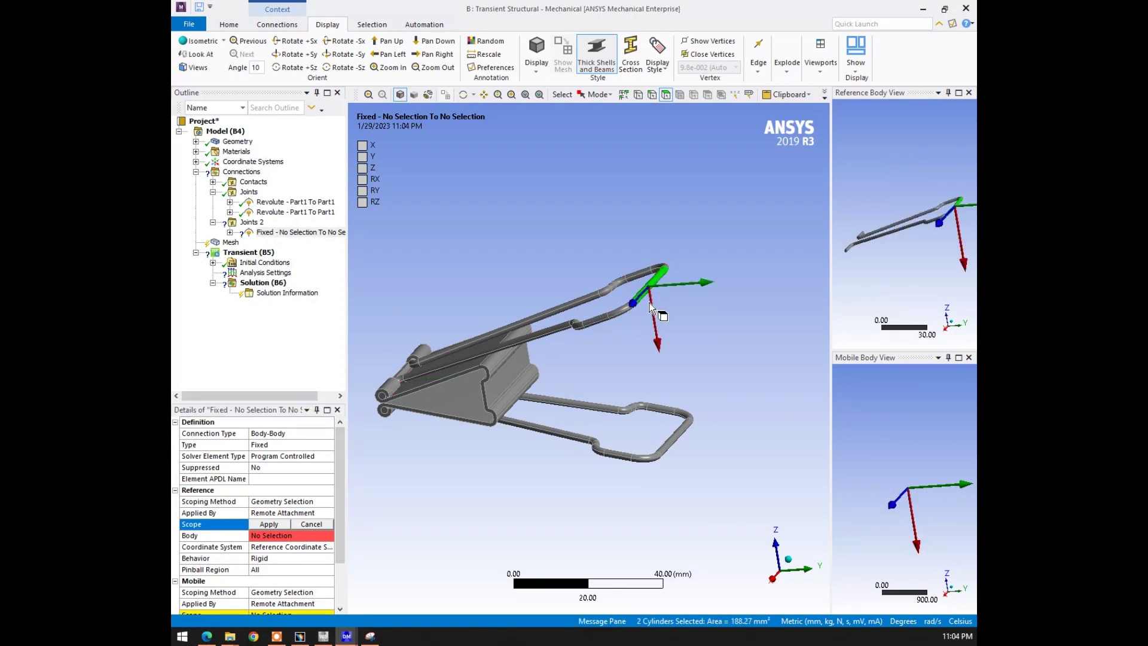
{"action": "left_click", "coordinate": [284, 528]}
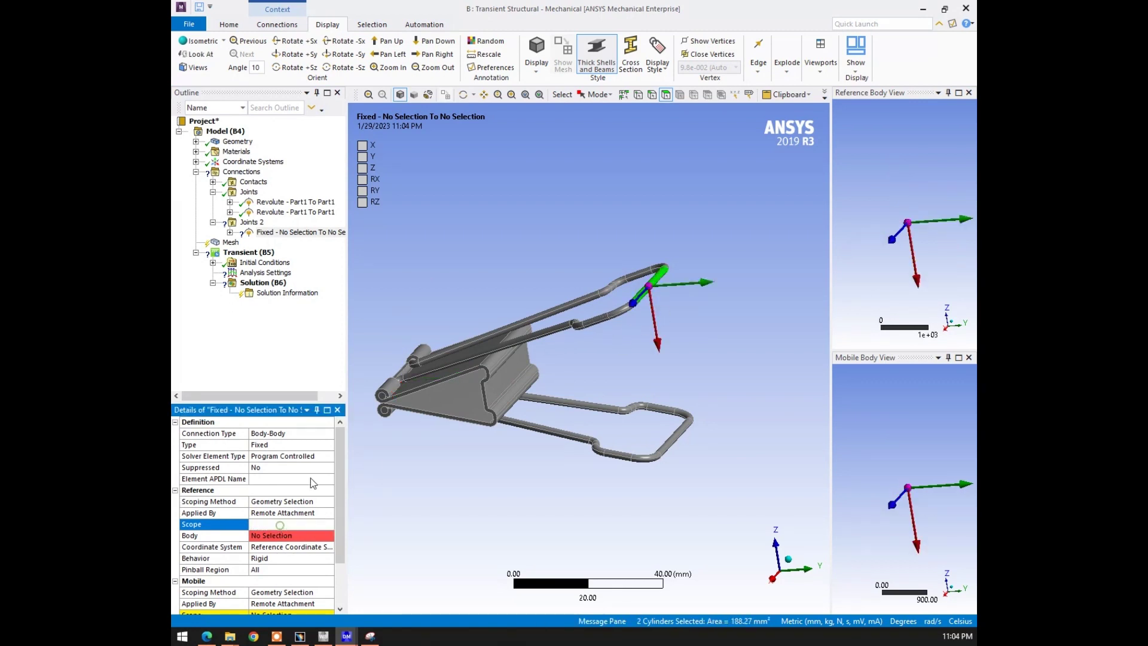
Make the joint Translational with Body-Ground connection type
{"action": "left_click", "coordinate": [325, 443]}
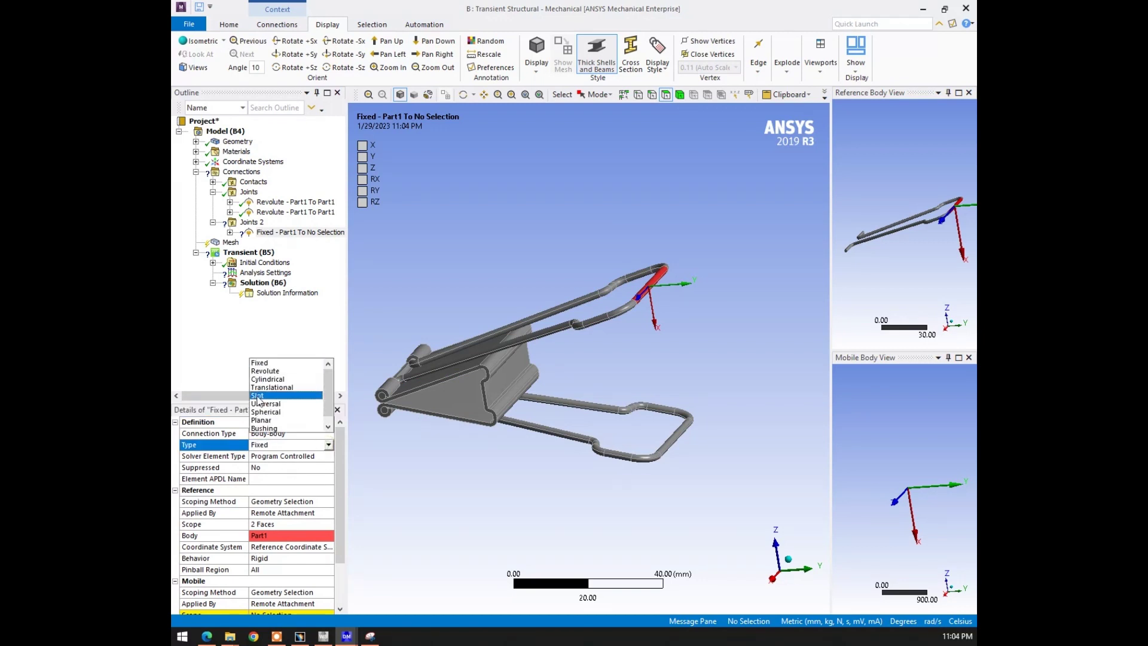
{"action": "left_click", "coordinate": [259, 395]}
{"action": "left_click", "coordinate": [328, 434]}
{"action": "left_click", "coordinate": [328, 433]}
{"action": "left_click", "coordinate": [312, 452]}
{"action": "middle_click_drag", "start_coordinate": [667, 320], "coordinate": [674, 324]}
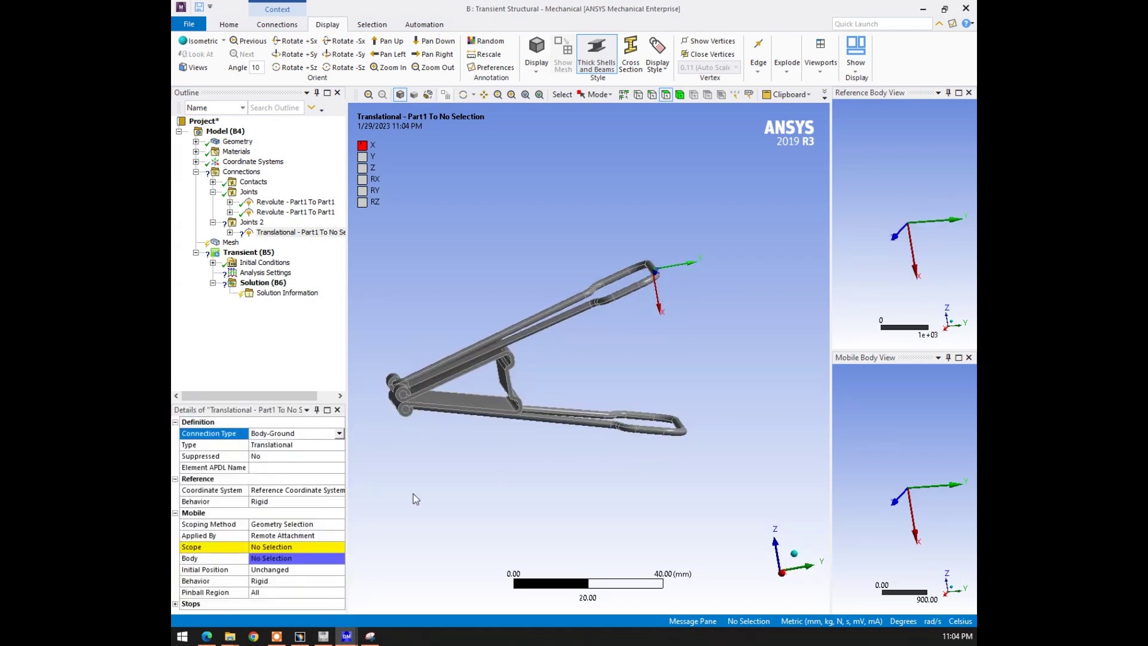
Assign the two wire-end cylinder faces as the joint's mobile scope
{"action": "left_click", "coordinate": [287, 549]}
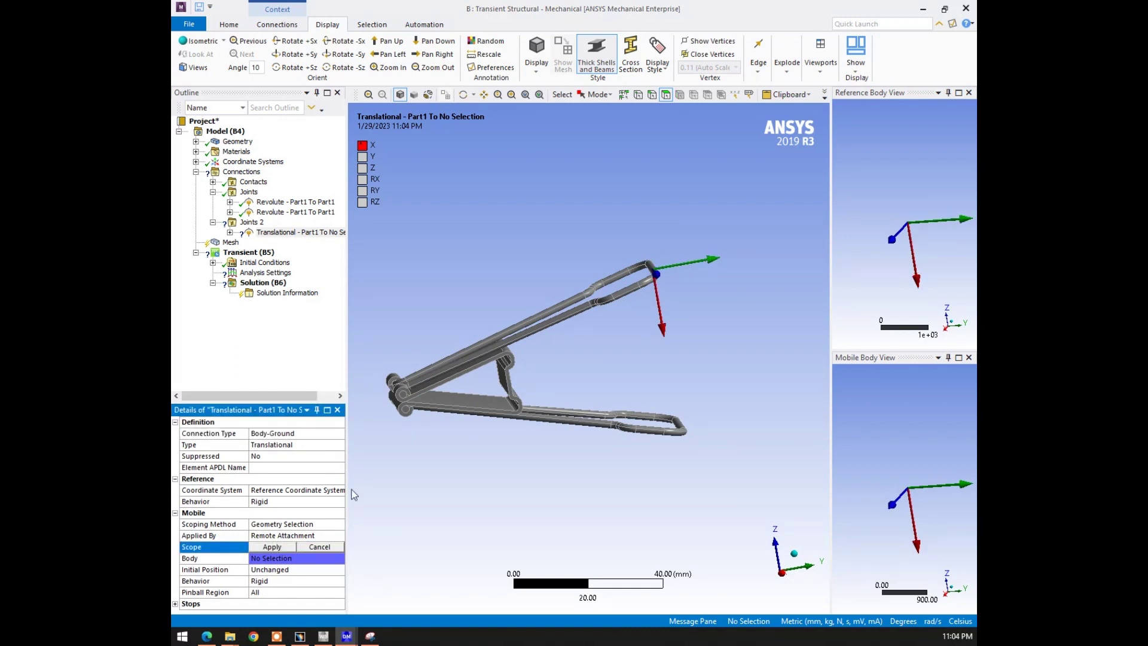
{"action": "middle_click_drag", "start_coordinate": [648, 259], "coordinate": [653, 269]}
{"action": "left_click", "coordinate": [641, 261]}
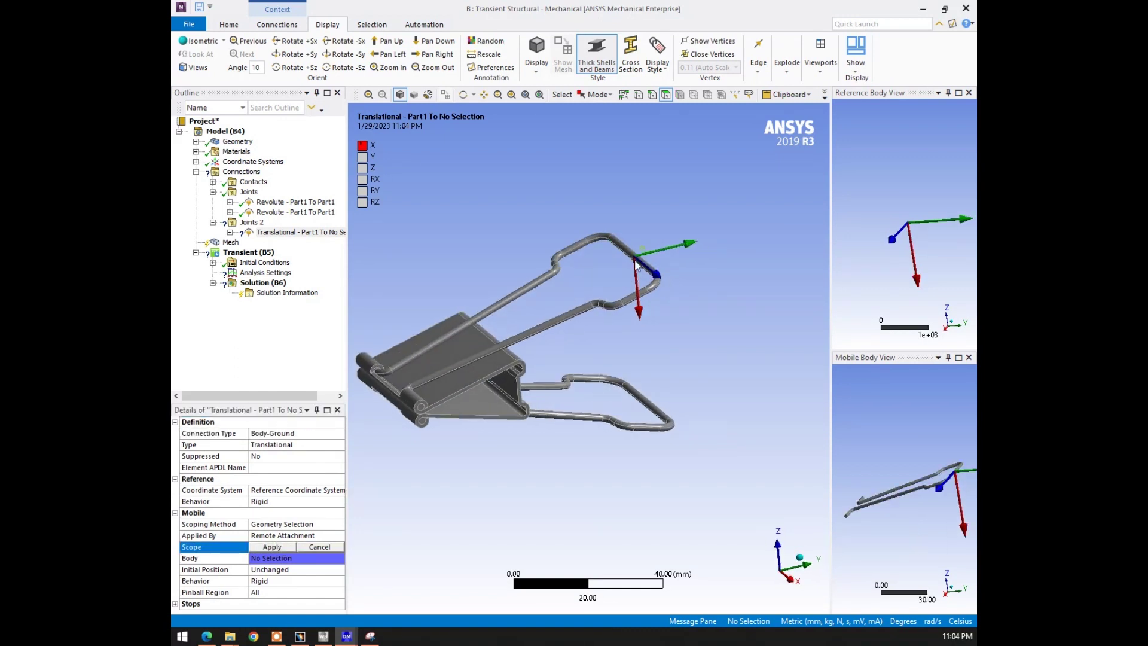
{"action": "scroll", "coordinate": [630, 267], "scroll_direction": "up", "scroll_amount": 1}
{"action": "scroll", "coordinate": [624, 260], "scroll_direction": "up", "scroll_amount": 1}
{"action": "scroll", "coordinate": [615, 249], "scroll_direction": "up", "scroll_amount": 2}
{"action": "scroll", "coordinate": [623, 168], "scroll_direction": "up", "scroll_amount": 1}
{"action": "left_click", "coordinate": [623, 163], "text": "ctrl"}
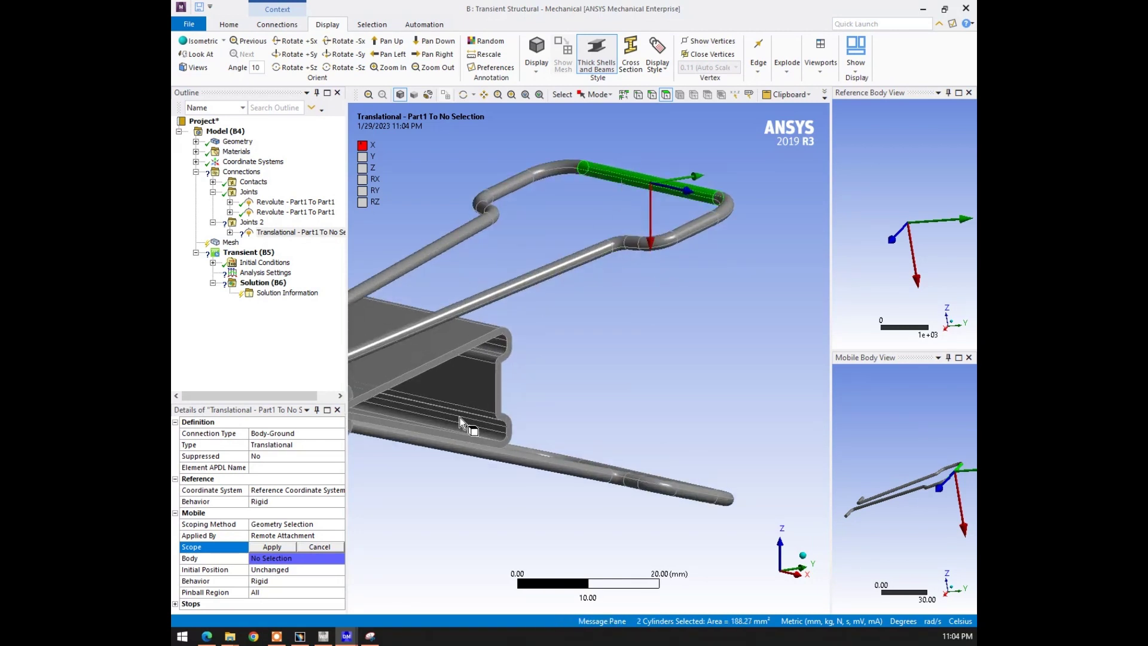
{"action": "left_click", "coordinate": [273, 546]}
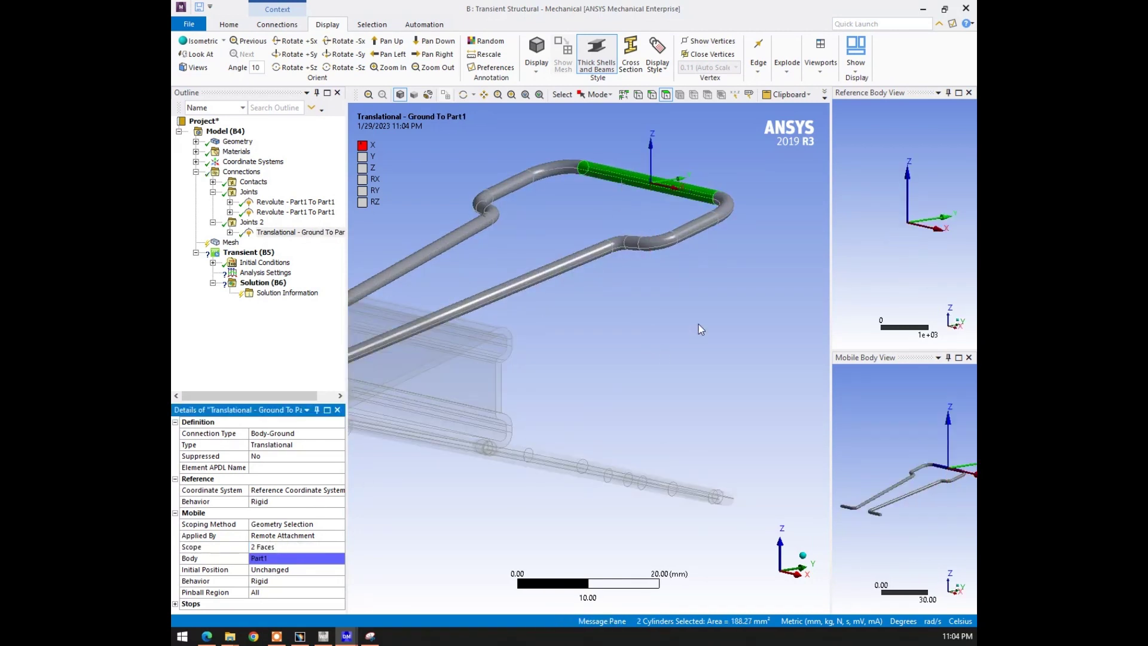
Realign the joint's coordinate system to the wire's cylinder and apply it
{"action": "middle_click_drag", "start_coordinate": [687, 328], "coordinate": [687, 333]}
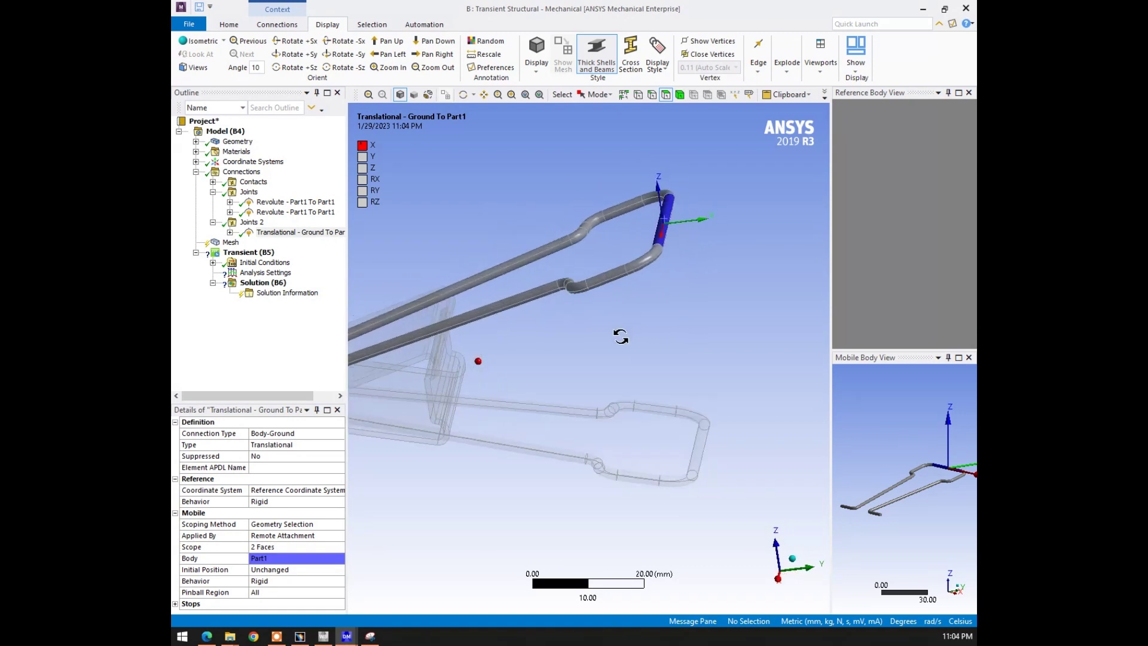
{"action": "left_click", "coordinate": [271, 490]}
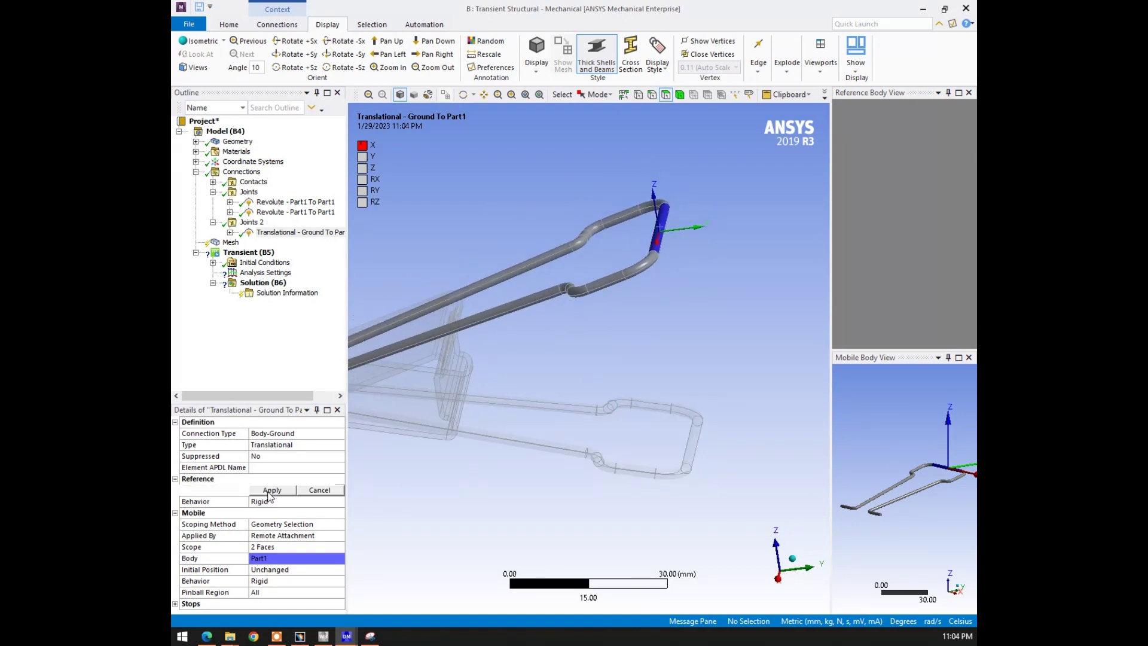
{"action": "left_click", "coordinate": [661, 248]}
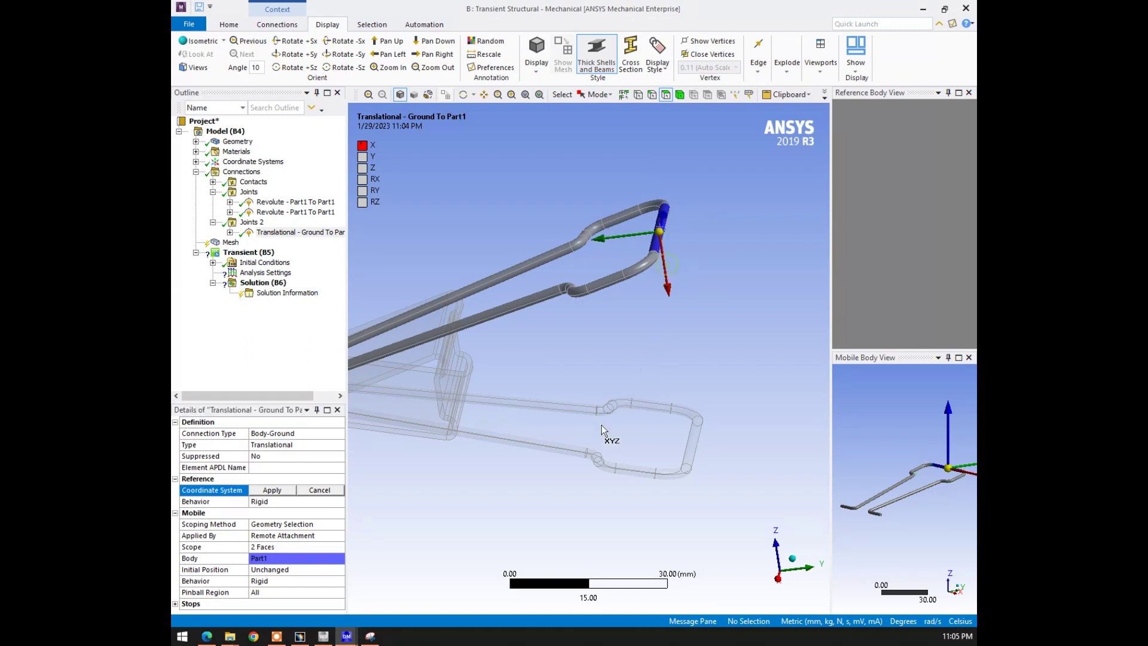
{"action": "left_click", "coordinate": [272, 490]}
{"action": "mouse_move", "coordinate": [643, 356]}
{"action": "middle_mouse_down"}
{"action": "mouse_move", "coordinate": [631, 315]}
{"action": "mouse_move", "coordinate": [626, 323]}
{"action": "middle_mouse_up"}
Add another Body-Ground joint under Joints 2 and make it Translational
{"action": "right_click", "coordinate": [255, 223]}
{"action": "mouse_move", "coordinate": [285, 247]}
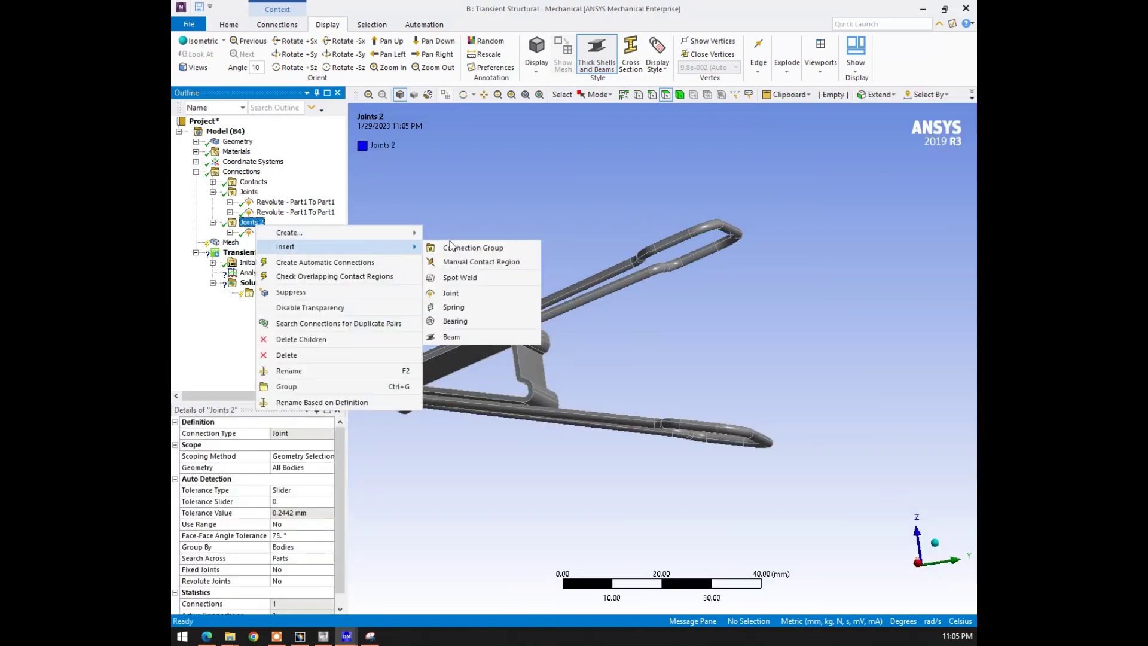
{"action": "left_click", "coordinate": [451, 293]}
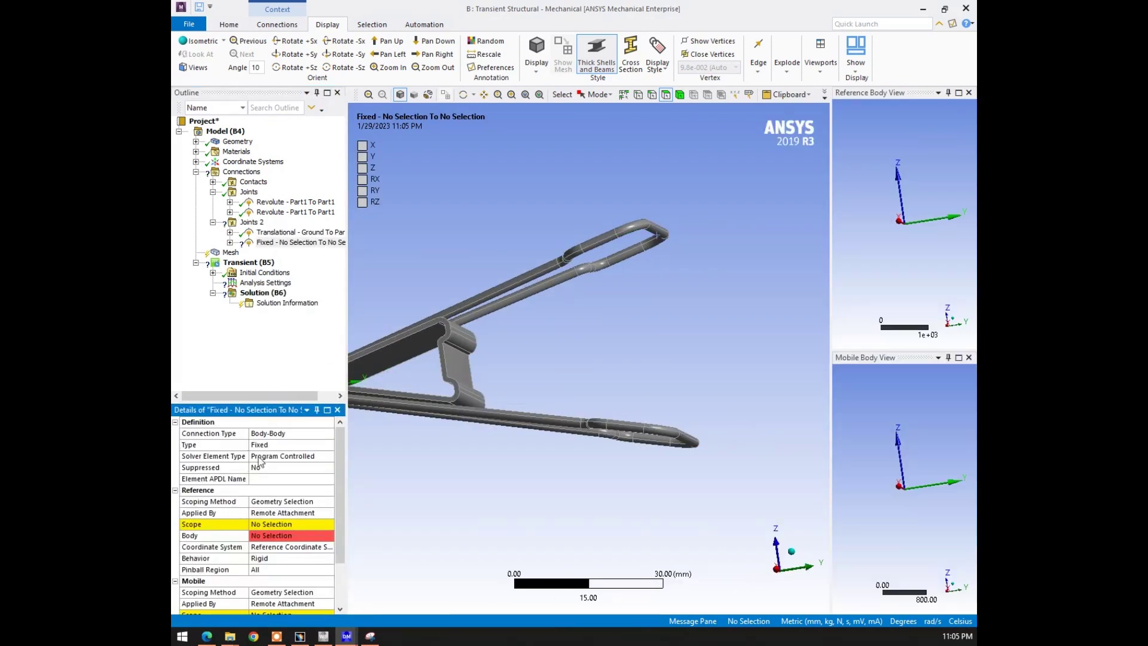
{"action": "left_click", "coordinate": [276, 433]}
{"action": "left_click", "coordinate": [276, 446]}
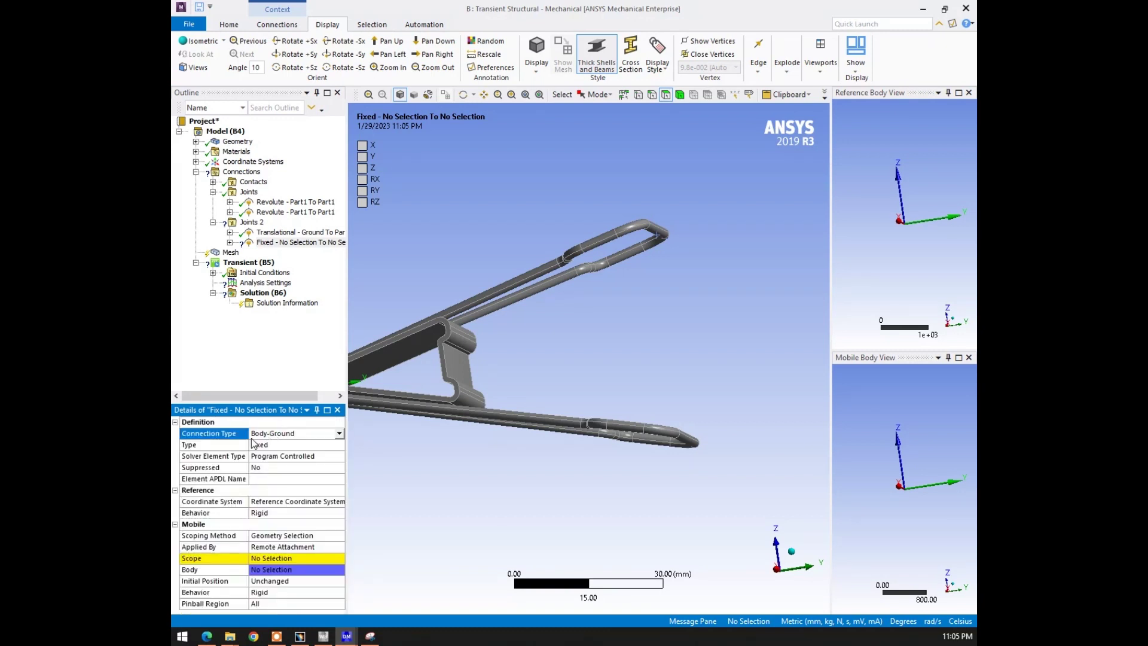
{"action": "left_click", "coordinate": [288, 447]}
{"action": "key", "text": "Down"}
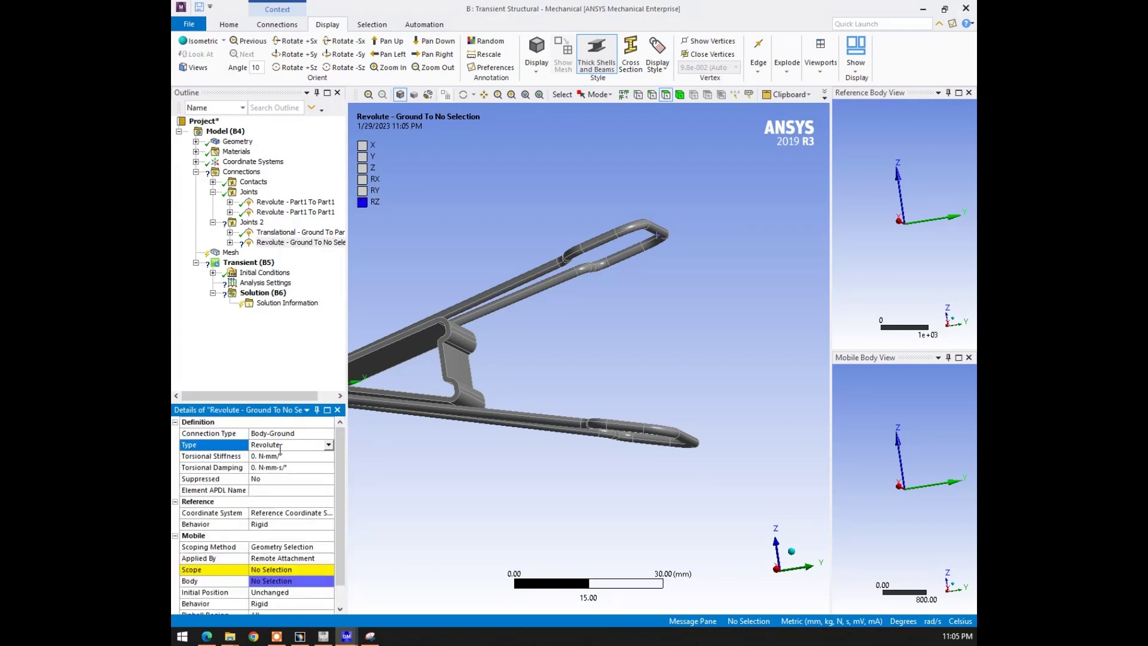
{"action": "key", "text": "Down"}
{"action": "key", "text": "Down"}
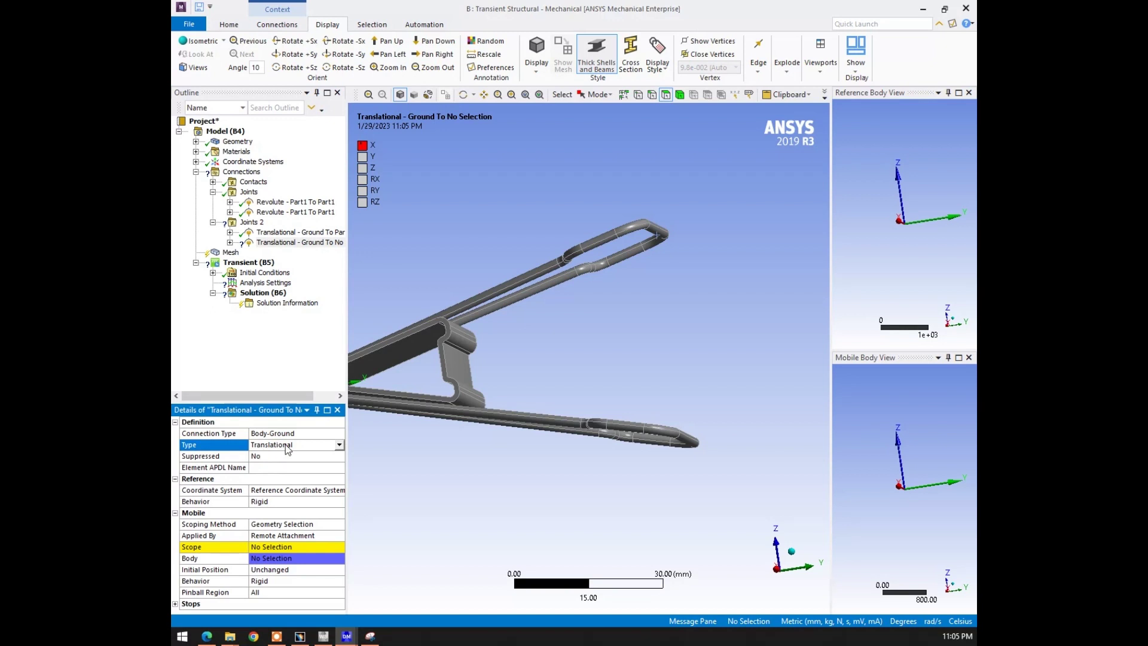
Scope the translational joint to the two faces of the lower rod
{"action": "left_click", "coordinate": [267, 549]}
{"action": "middle_click_drag", "start_coordinate": [582, 479], "coordinate": [609, 500]}
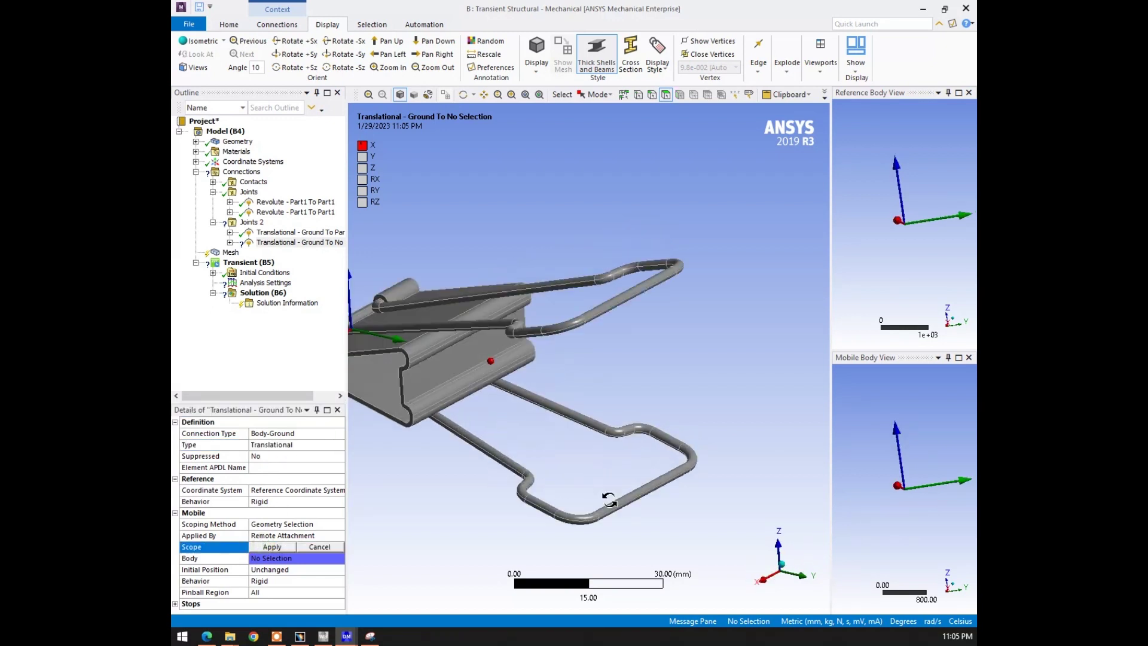
{"action": "left_click", "coordinate": [632, 506]}
{"action": "left_click", "coordinate": [627, 505], "text": "ctrl"}
{"action": "left_click", "coordinate": [272, 546]}
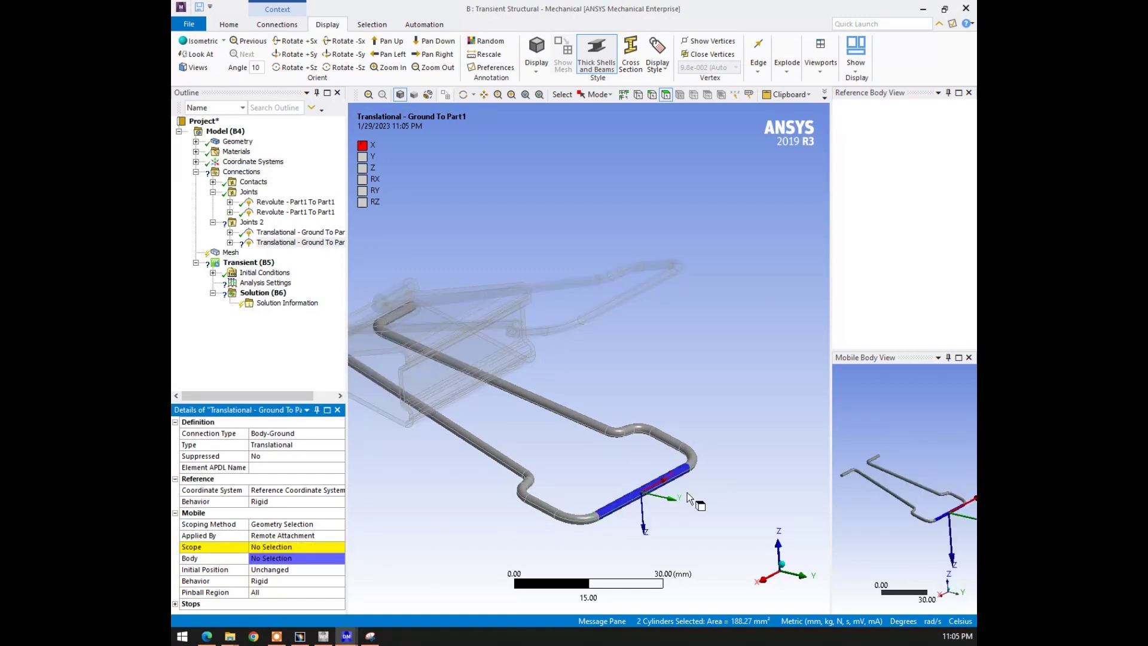
Re-orient the joint coordinate system so its axis runs along the lower rod
{"action": "middle_click_drag", "start_coordinate": [677, 464], "coordinate": [683, 467]}
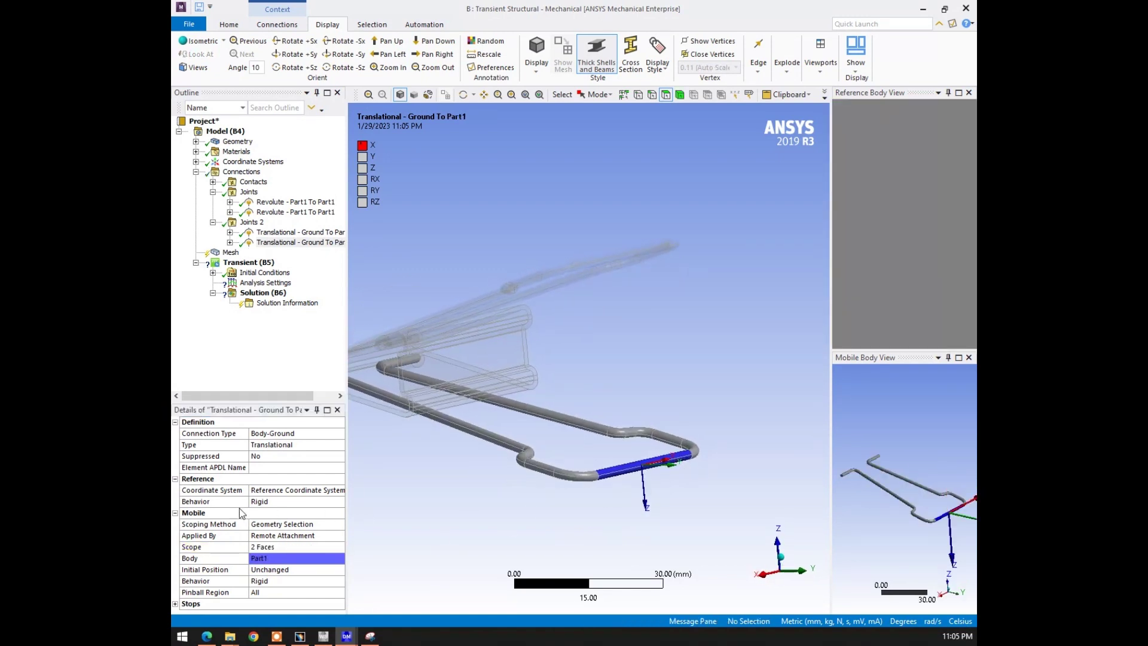
{"action": "left_click", "coordinate": [269, 492]}
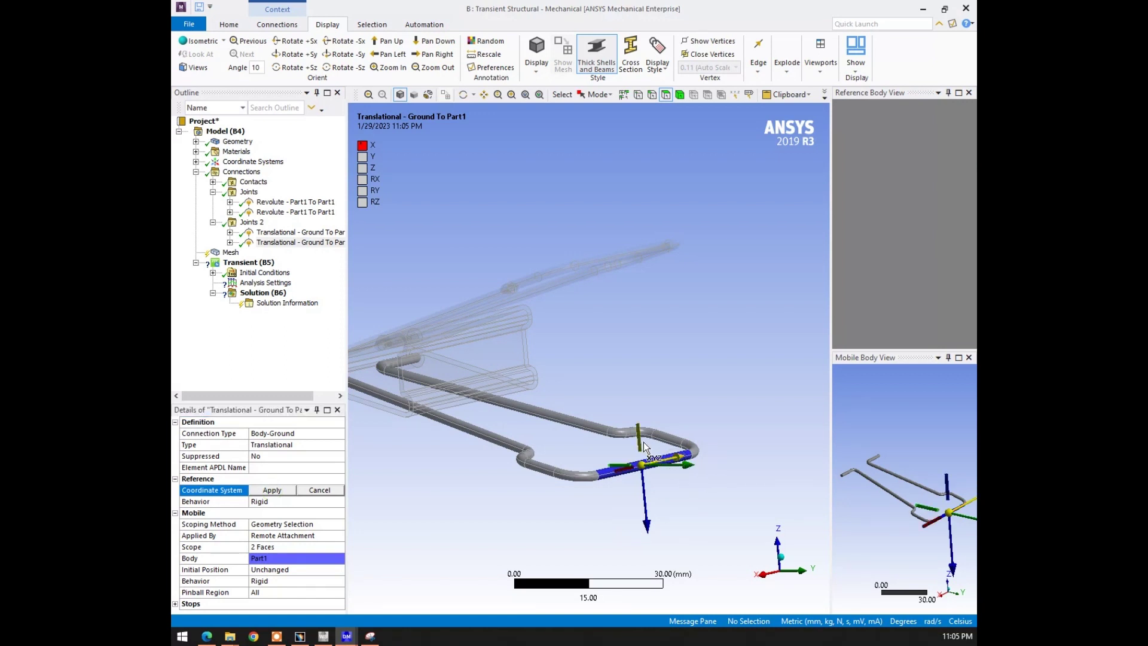
{"action": "left_click", "coordinate": [644, 498]}
{"action": "left_click", "coordinate": [272, 489]}
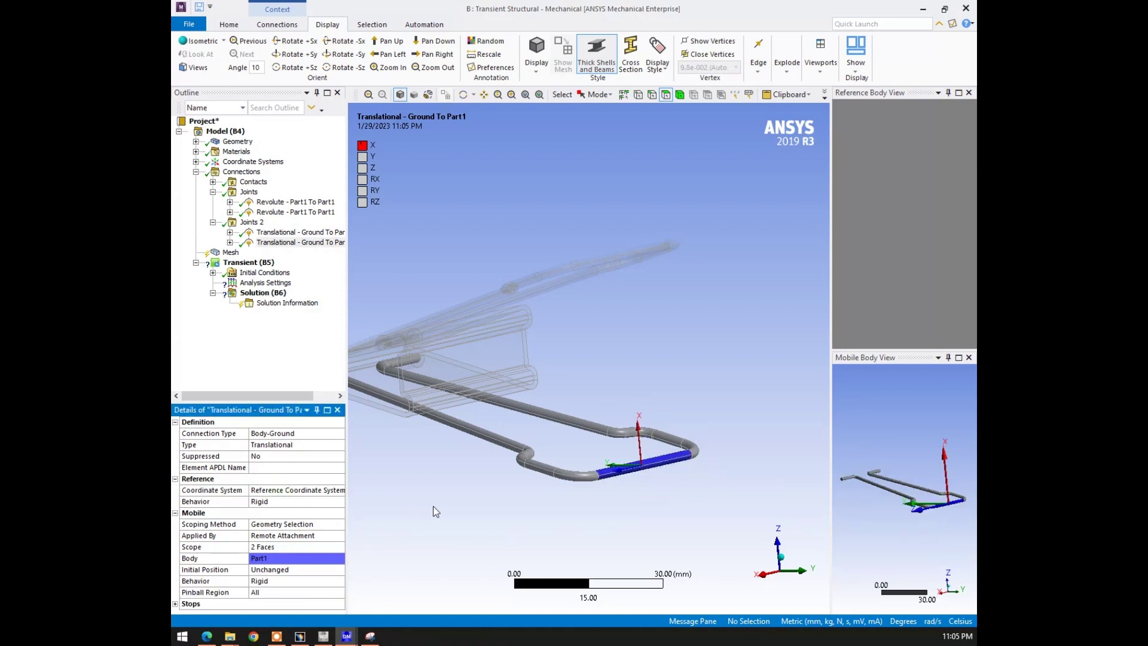
{"action": "mouse_move", "coordinate": [469, 507]}
{"action": "middle_mouse_down"}
{"action": "mouse_move", "coordinate": [554, 500]}
{"action": "mouse_move", "coordinate": [552, 515]}
{"action": "middle_mouse_up"}
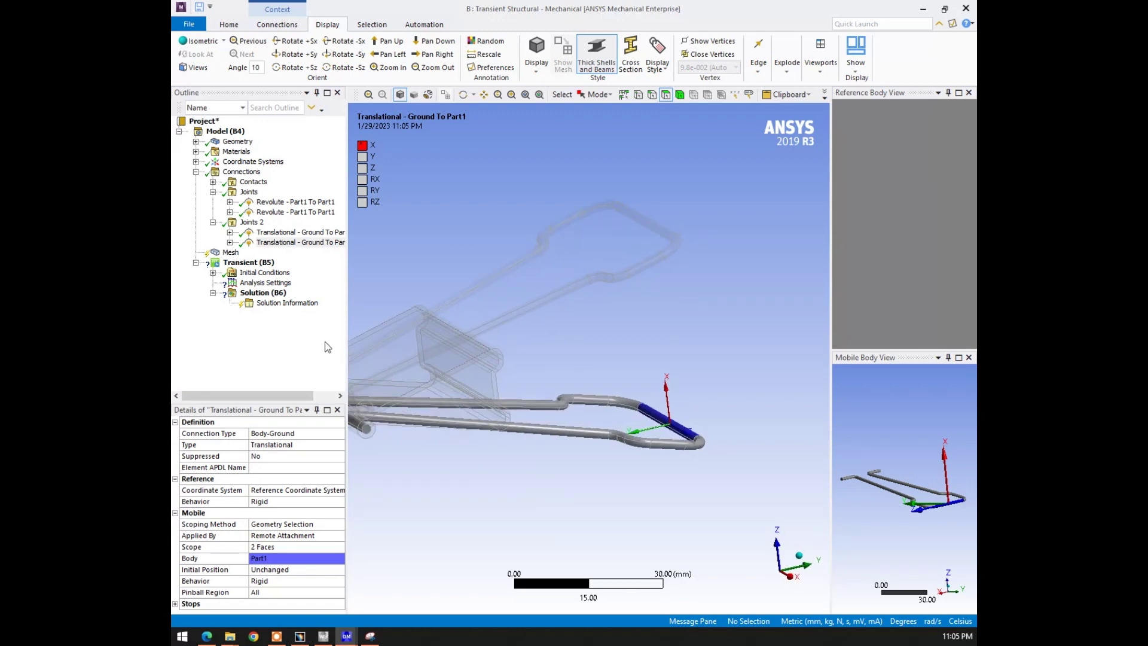
{"action": "left_click", "coordinate": [288, 232]}
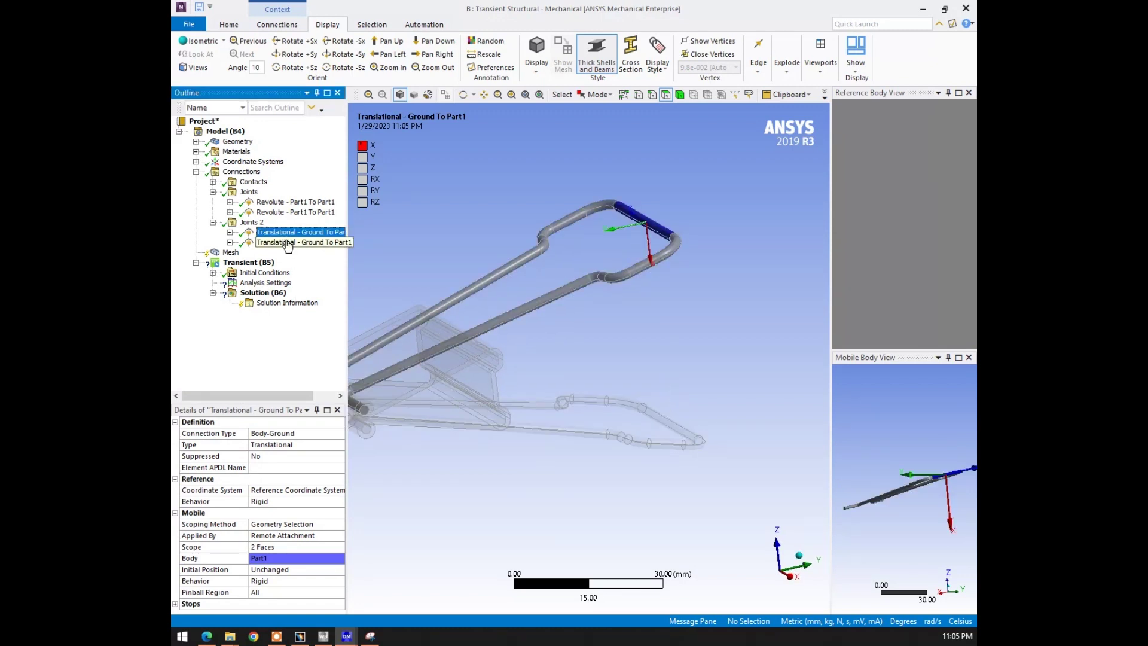
Create joint loads from both translational joints and set Number Of Steps to 5
{"action": "left_click", "coordinate": [287, 242], "text": "ctrl"}
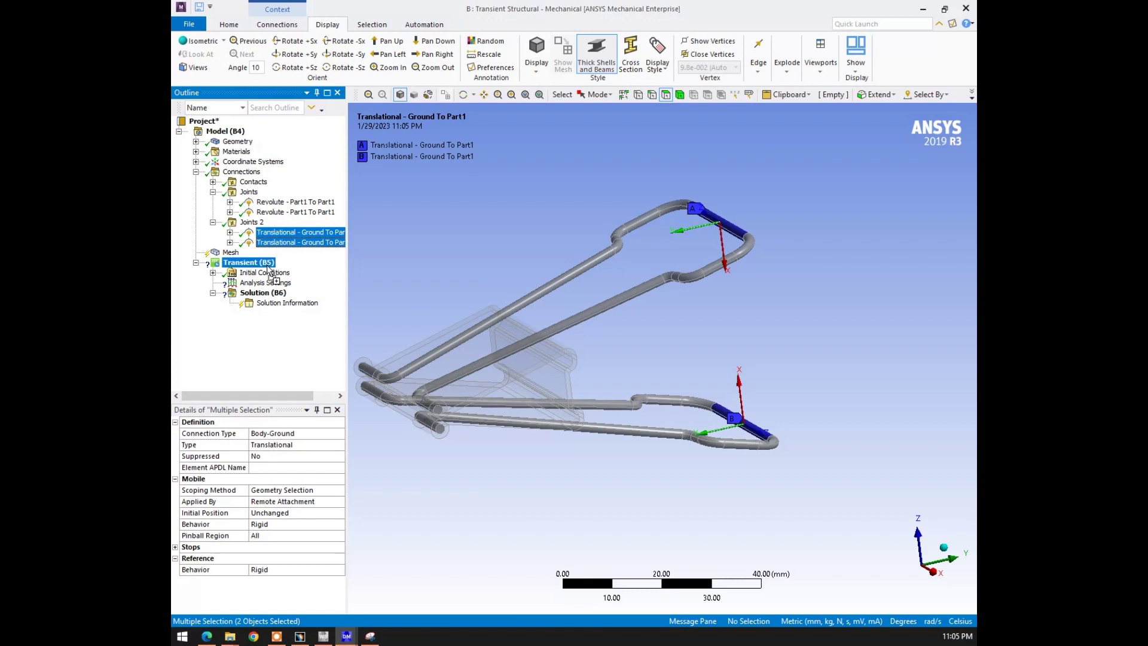
{"action": "left_click_drag", "start_coordinate": [261, 273], "coordinate": [259, 274]}
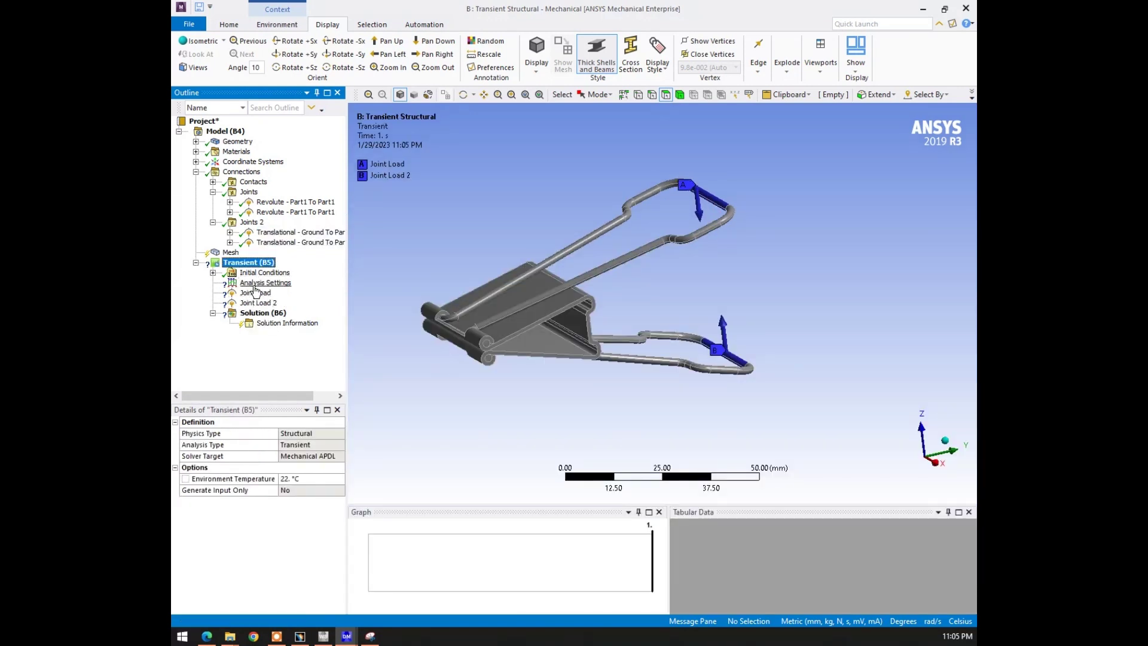
{"action": "left_click", "coordinate": [255, 284]}
{"action": "left_click", "coordinate": [275, 435]}
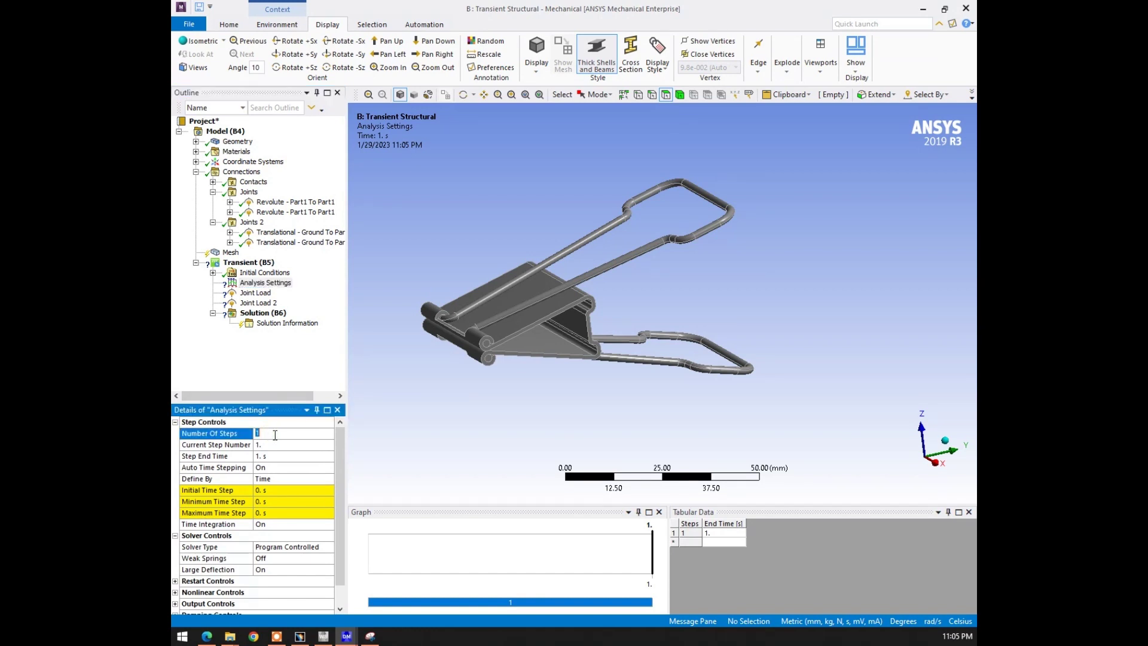
{"action": "type", "text": "5."}
{"action": "key", "text": "Return"}
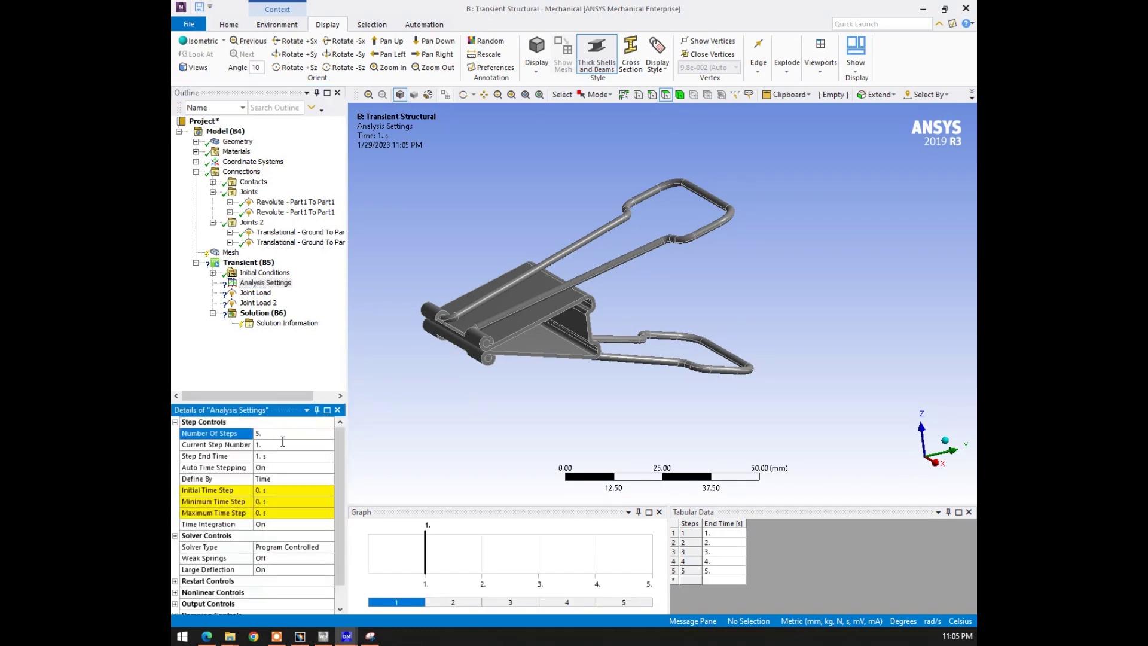
For all five steps, set the initial and minimum time steps to 1 s
{"action": "right_click", "coordinate": [506, 563]}
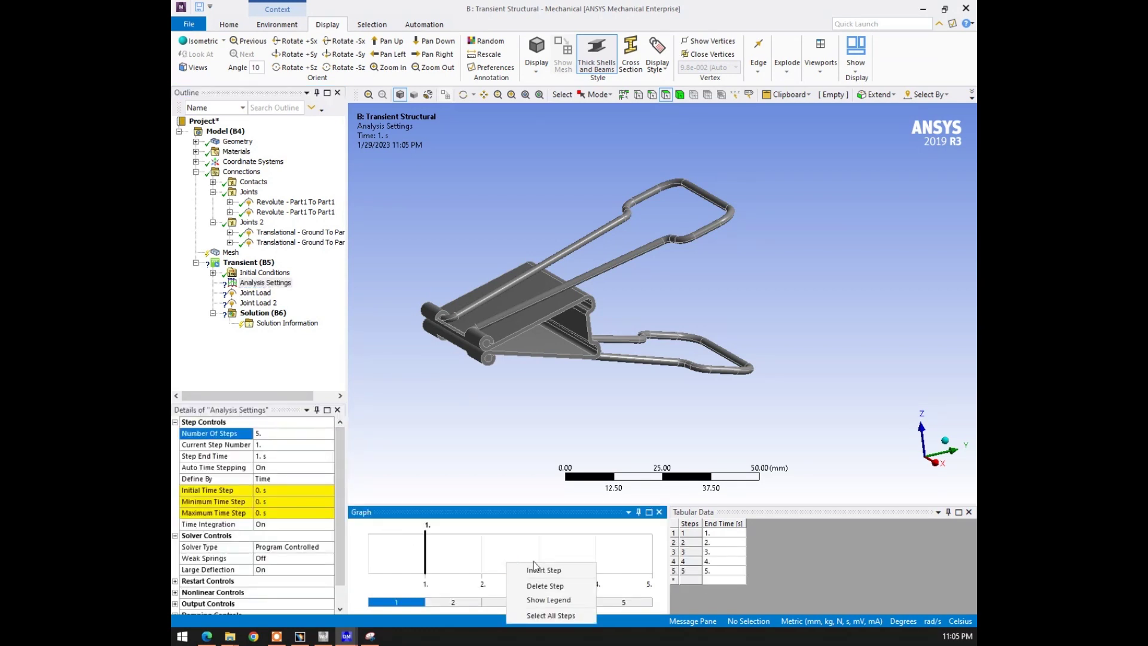
{"action": "left_click", "coordinate": [550, 614]}
{"action": "left_click", "coordinate": [268, 492]}
{"action": "type", "text": "1"}
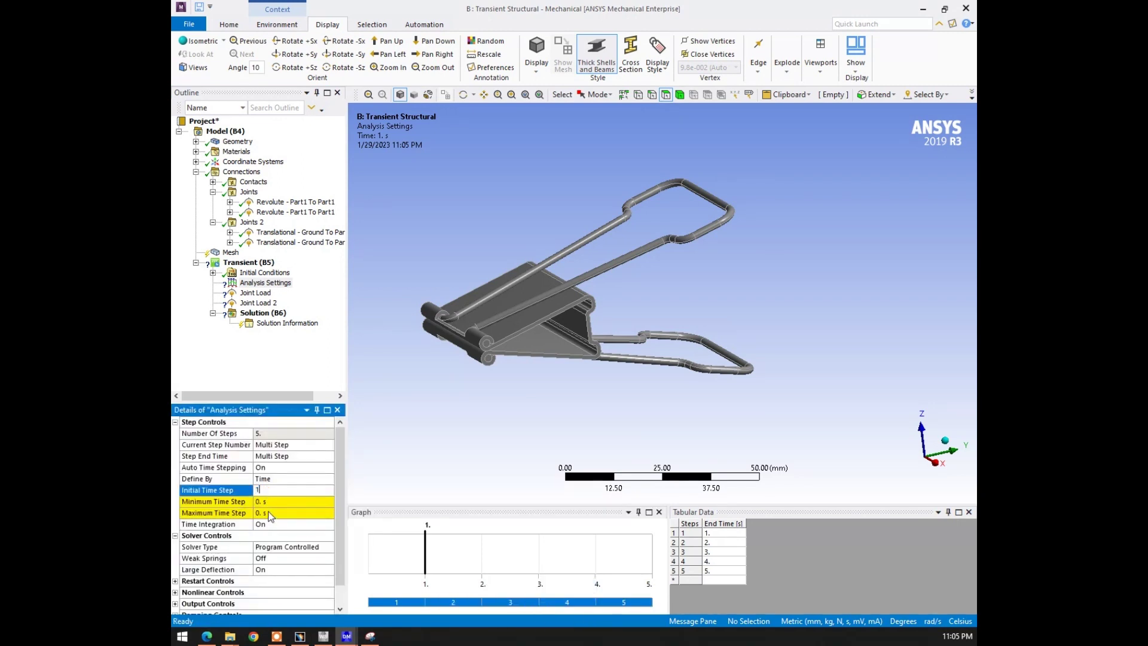
{"action": "key", "text": "Return"}
{"action": "left_click", "coordinate": [269, 512]}
{"action": "type", "text": "1."}
{"action": "key", "text": "Return"}
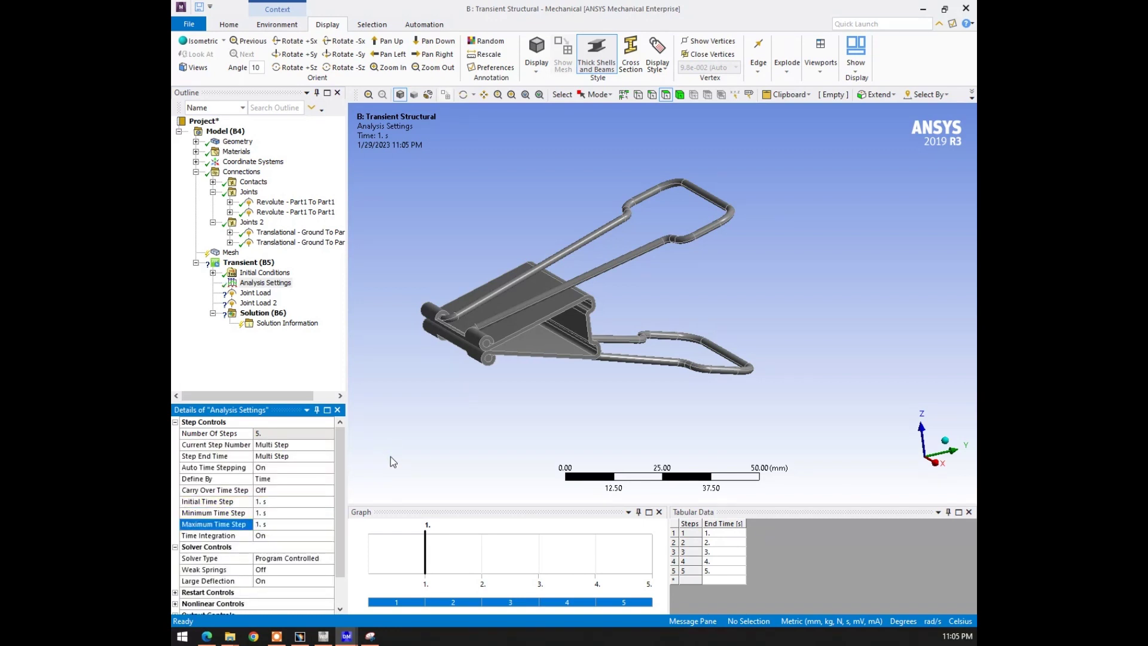
Make the first joint load a displacement of 1 mm at time 1 and 5 mm at time 5
{"action": "left_click", "coordinate": [251, 297]}
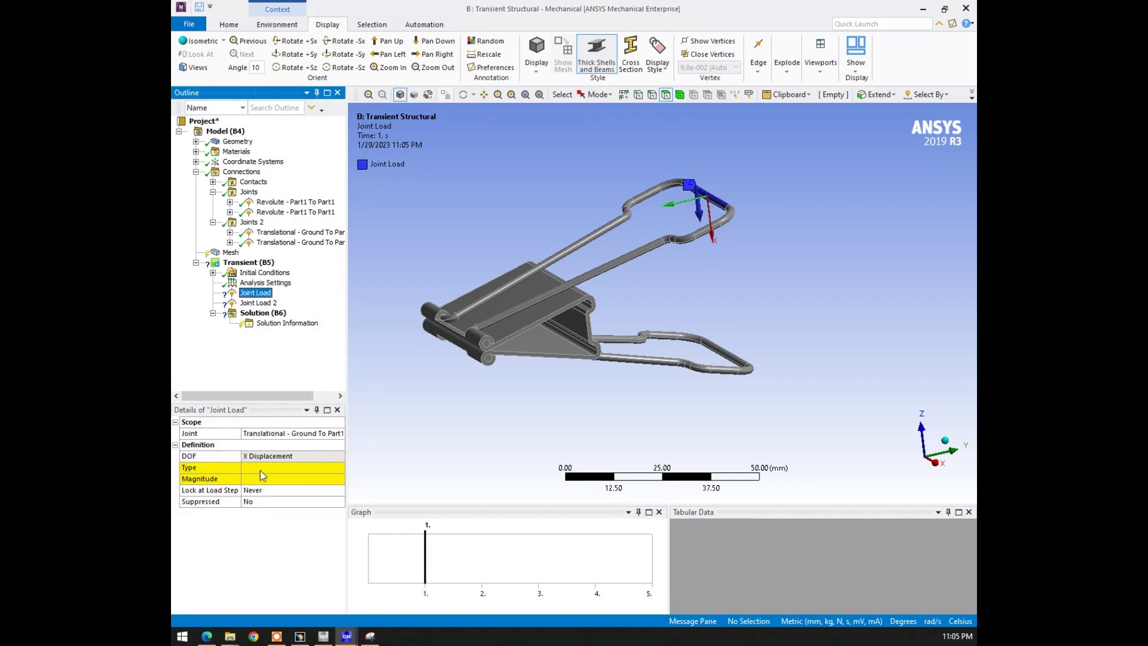
{"action": "left_click", "coordinate": [260, 475]}
{"action": "left_click", "coordinate": [263, 479]}
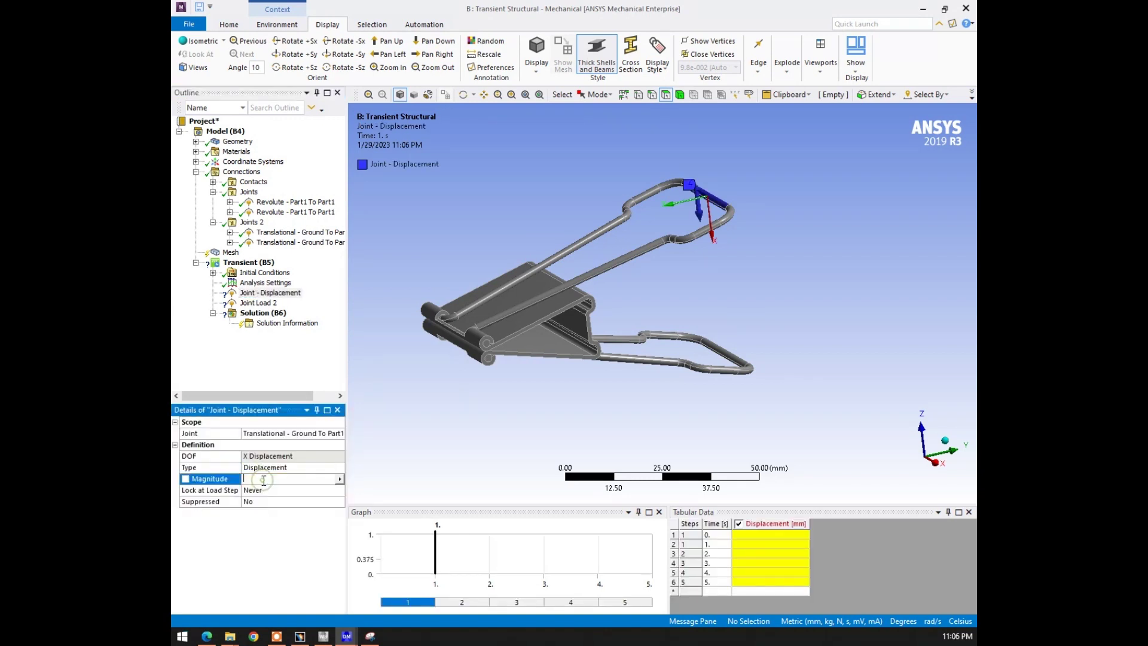
{"action": "left_click", "coordinate": [753, 545]}
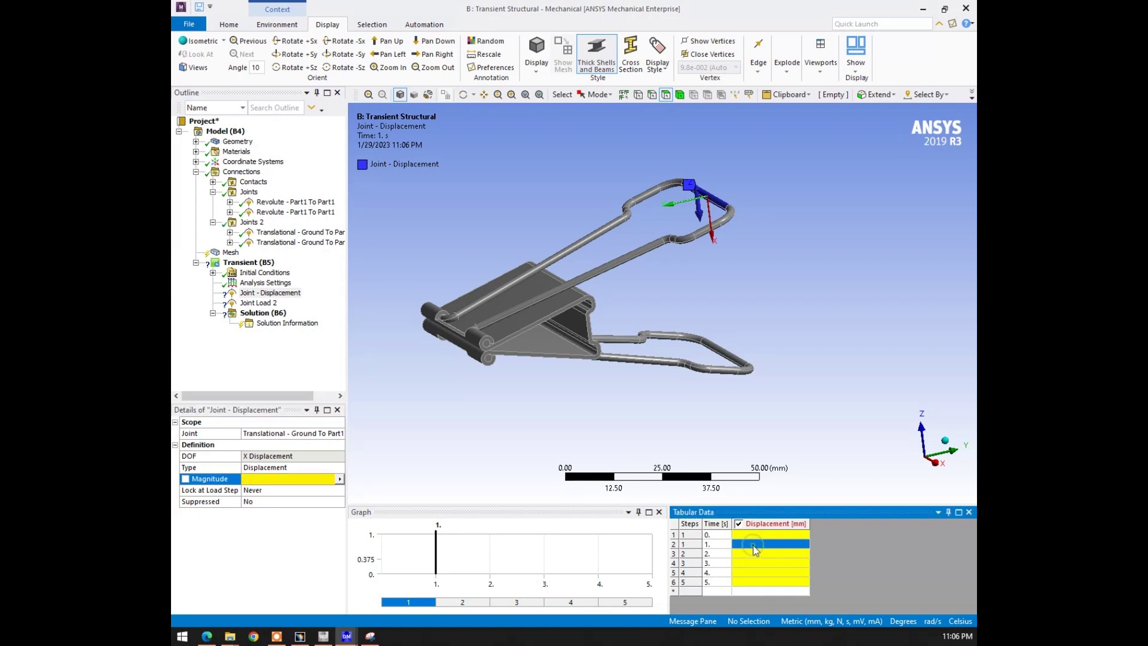
{"action": "type", "text": "1"}
{"action": "left_click", "coordinate": [739, 584]}
{"action": "type", "text": "5"}
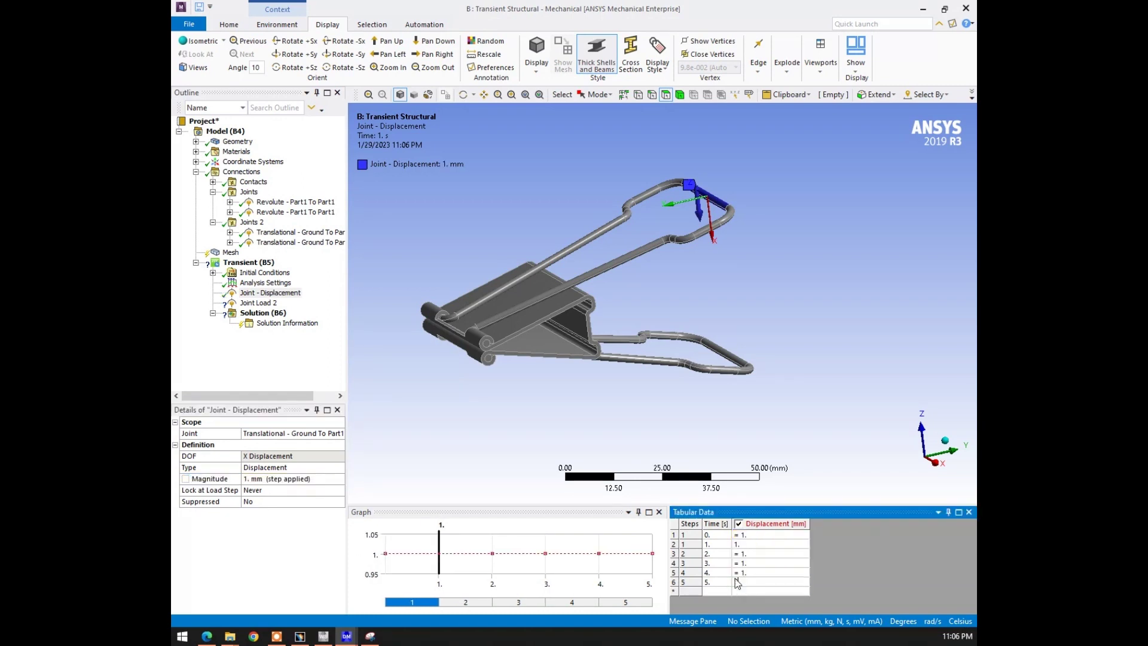
{"action": "left_click", "coordinate": [566, 466]}
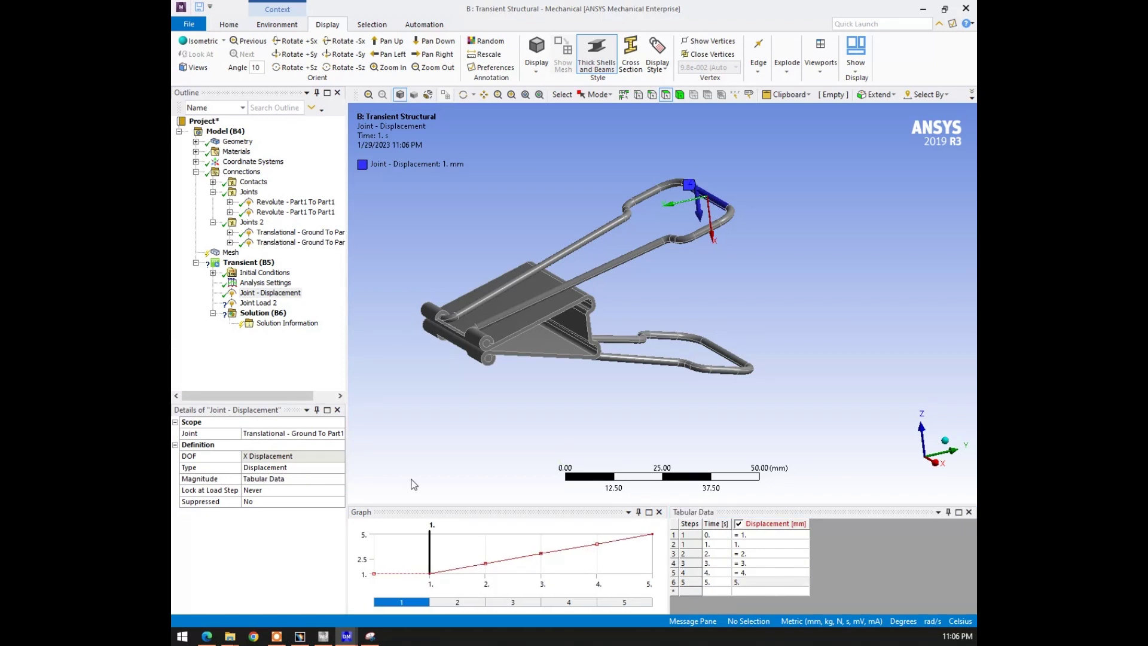
Make the second joint load a displacement of 1 mm at time 1 and 5 mm at time 5
{"action": "left_click", "coordinate": [259, 303]}
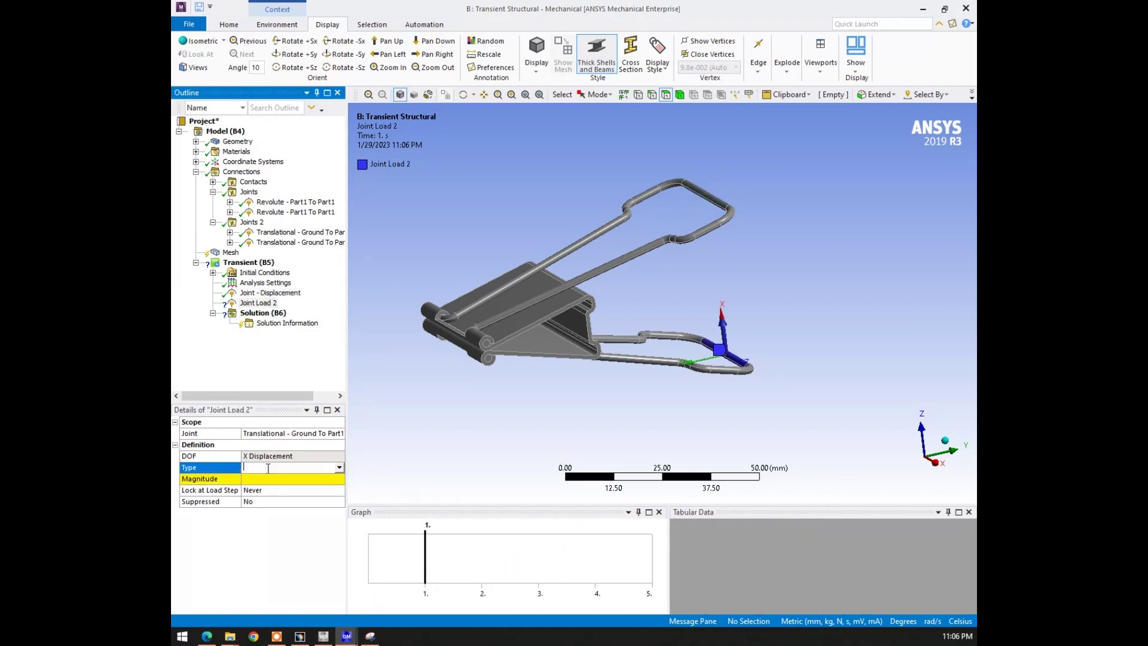
{"action": "left_click", "coordinate": [274, 468]}
{"action": "left_click", "coordinate": [743, 544]}
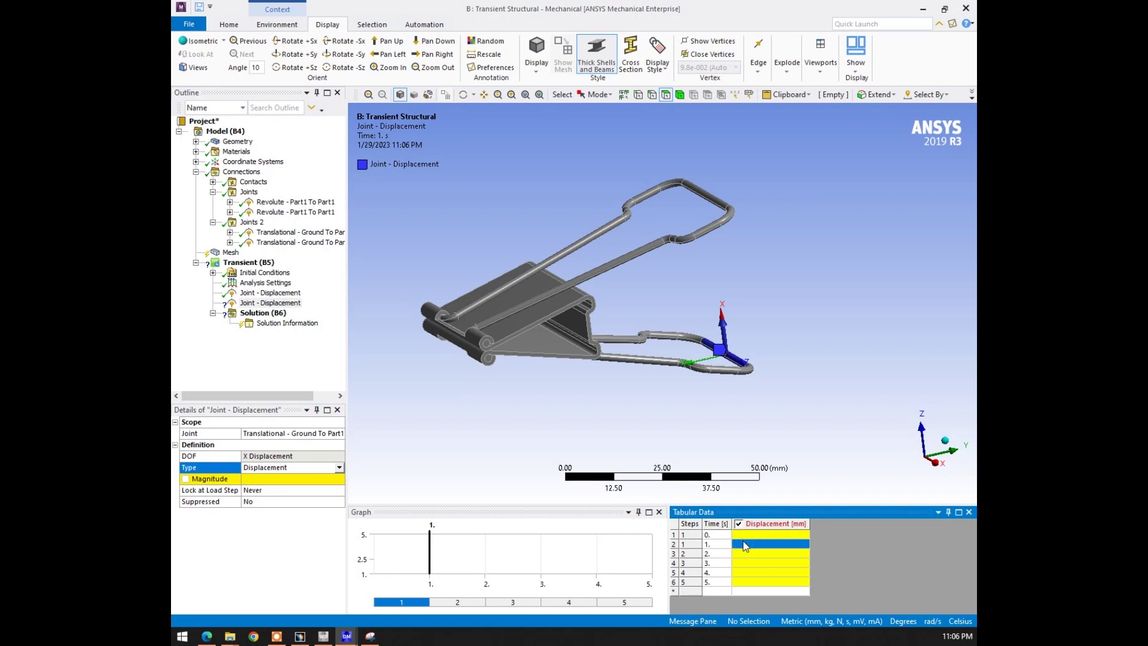
{"action": "type", "text": "1"}
{"action": "left_click", "coordinate": [654, 473]}
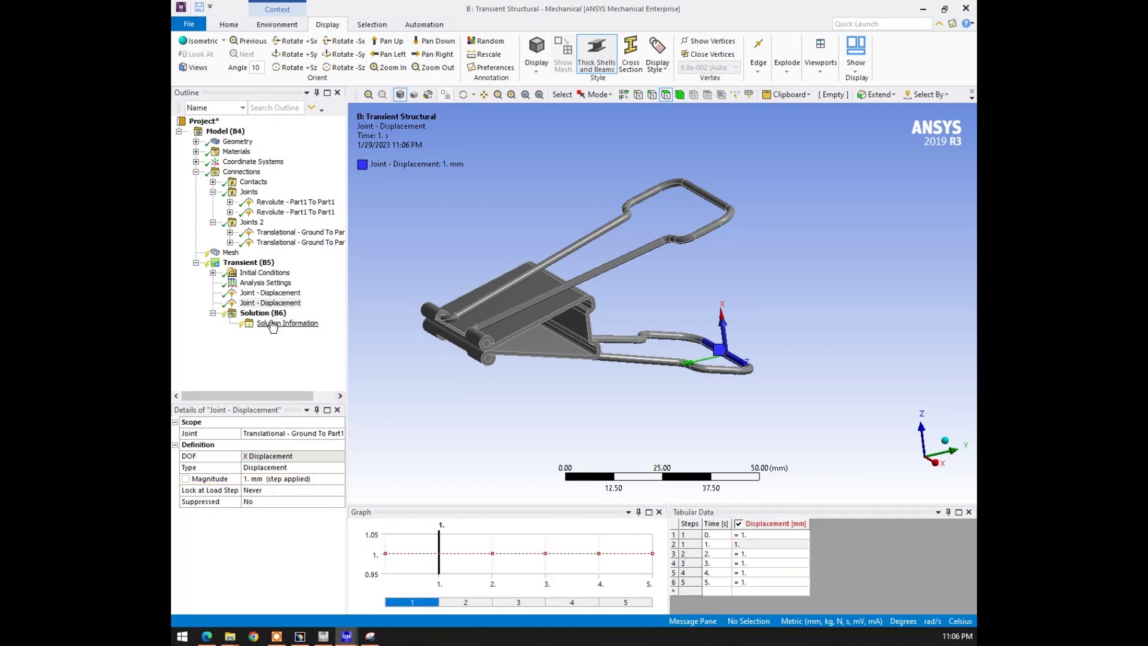
{"action": "left_click", "coordinate": [777, 584]}
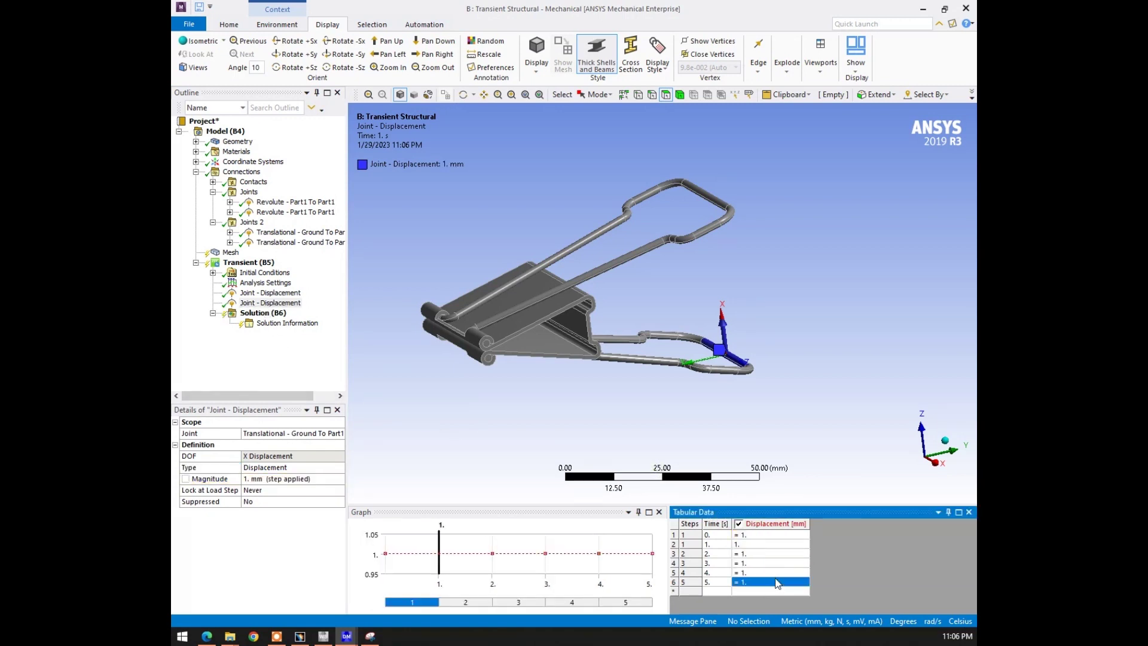
{"action": "type", "text": "5"}
{"action": "left_click", "coordinate": [664, 465]}
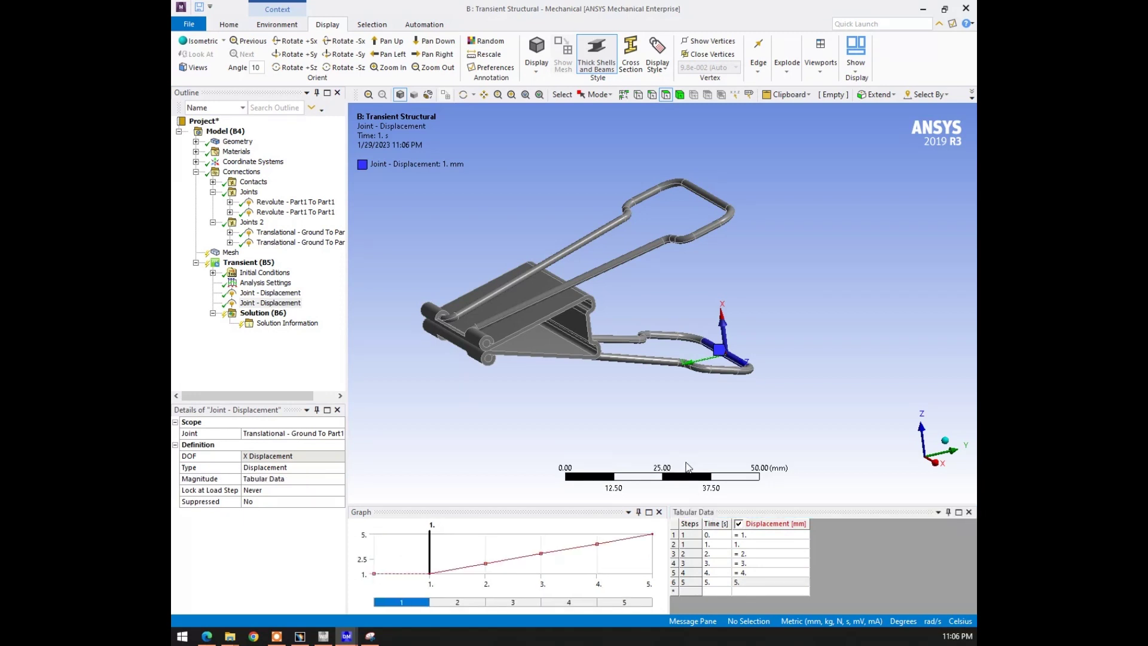
Insert Total Deformation, Equivalent Stress and Equivalent Elastic Strain results, then run Solve
{"action": "left_click", "coordinate": [266, 312]}
{"action": "right_click", "coordinate": [266, 313]}
{"action": "mouse_move", "coordinate": [295, 320]}
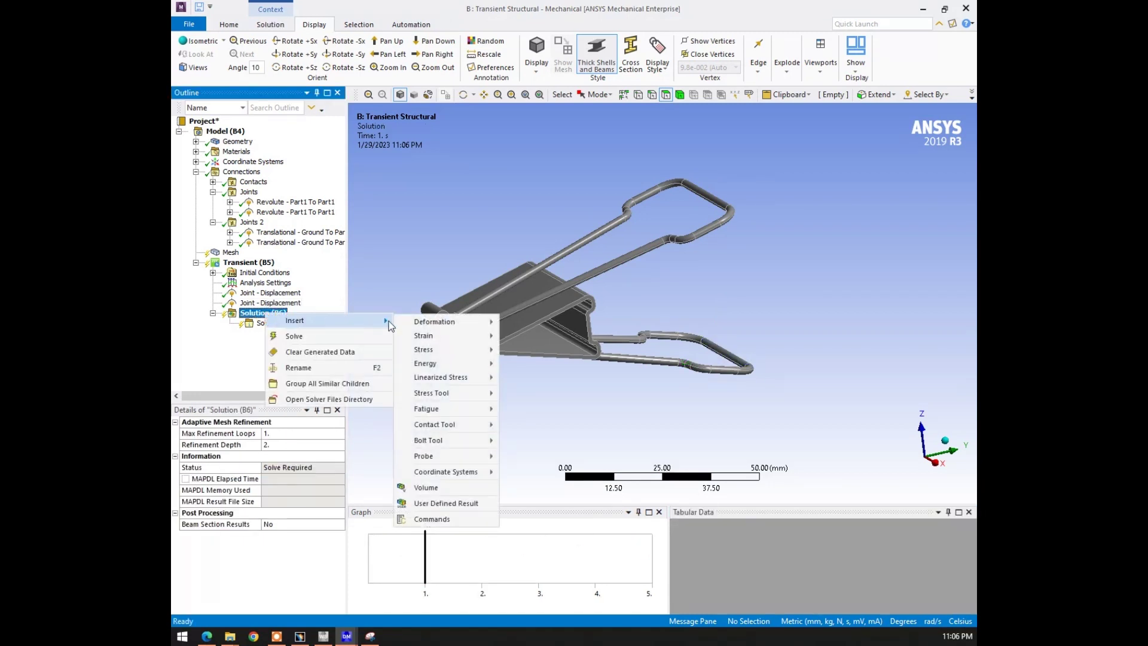
{"action": "left_click", "coordinate": [528, 322]}
{"action": "right_click", "coordinate": [254, 313]}
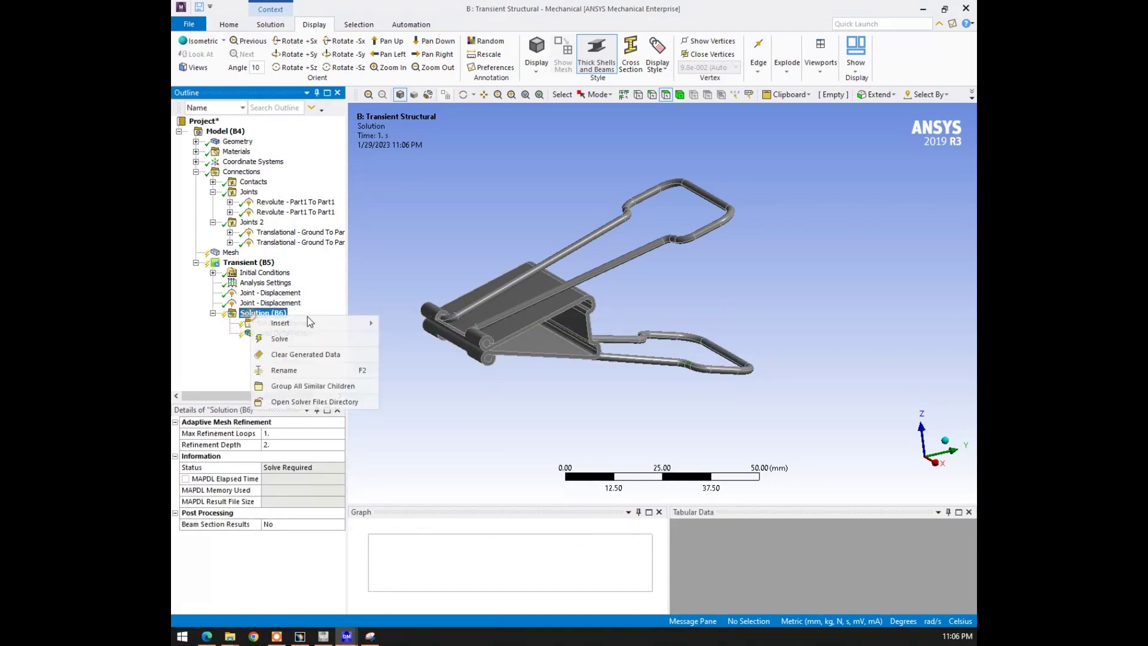
{"action": "left_click", "coordinate": [538, 352]}
{"action": "right_click", "coordinate": [274, 317]}
{"action": "mouse_move", "coordinate": [432, 351]}
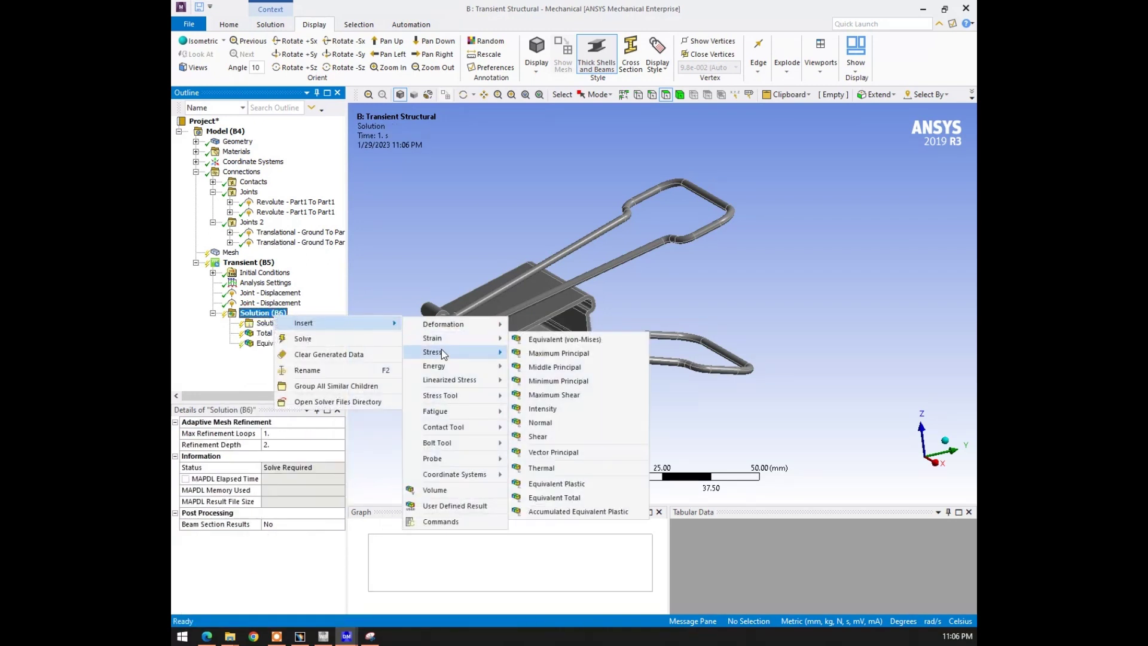
{"action": "left_click", "coordinate": [547, 339]}
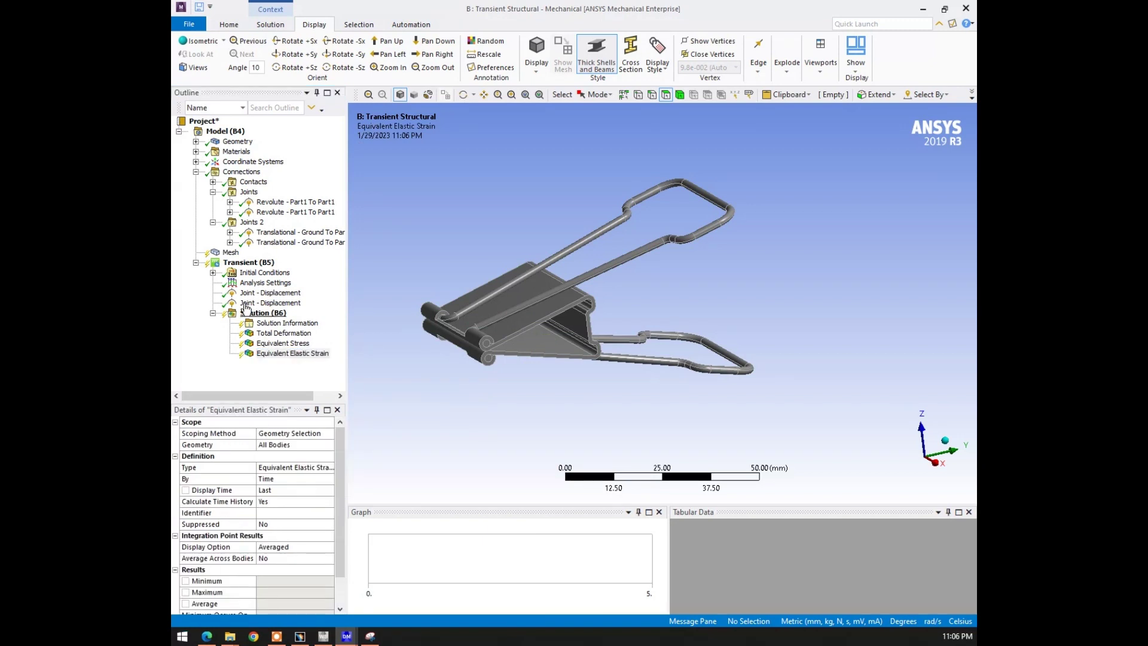
{"action": "left_click", "coordinate": [229, 25]}
{"action": "left_click", "coordinate": [376, 50]}
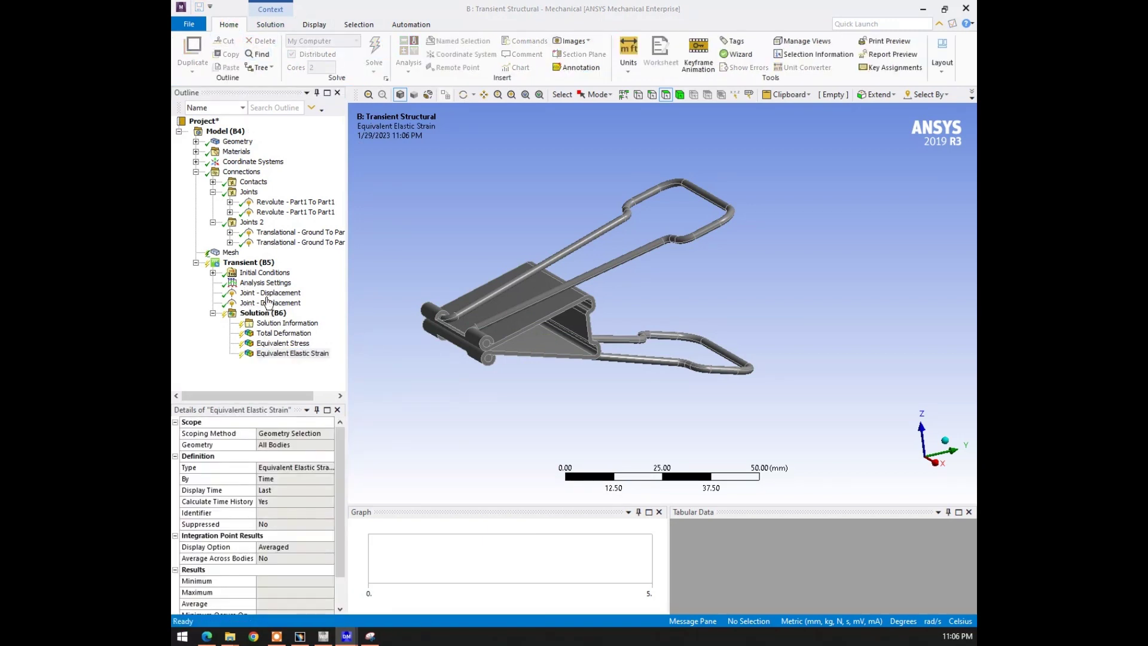